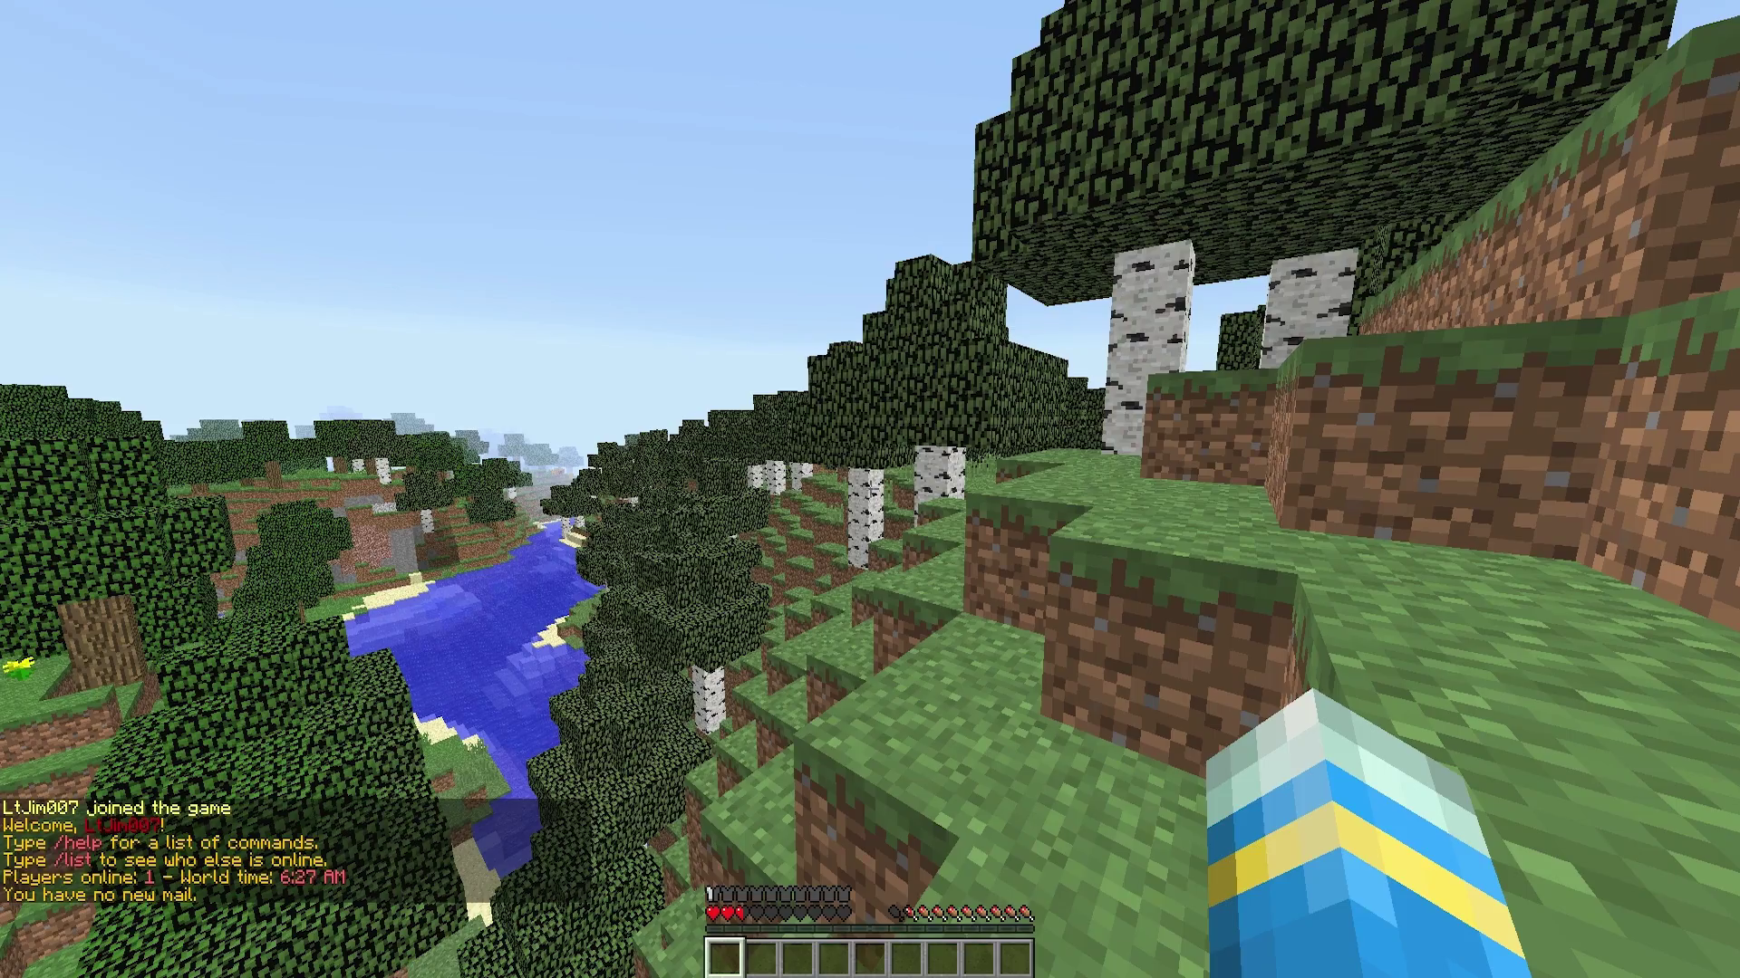
key(w)
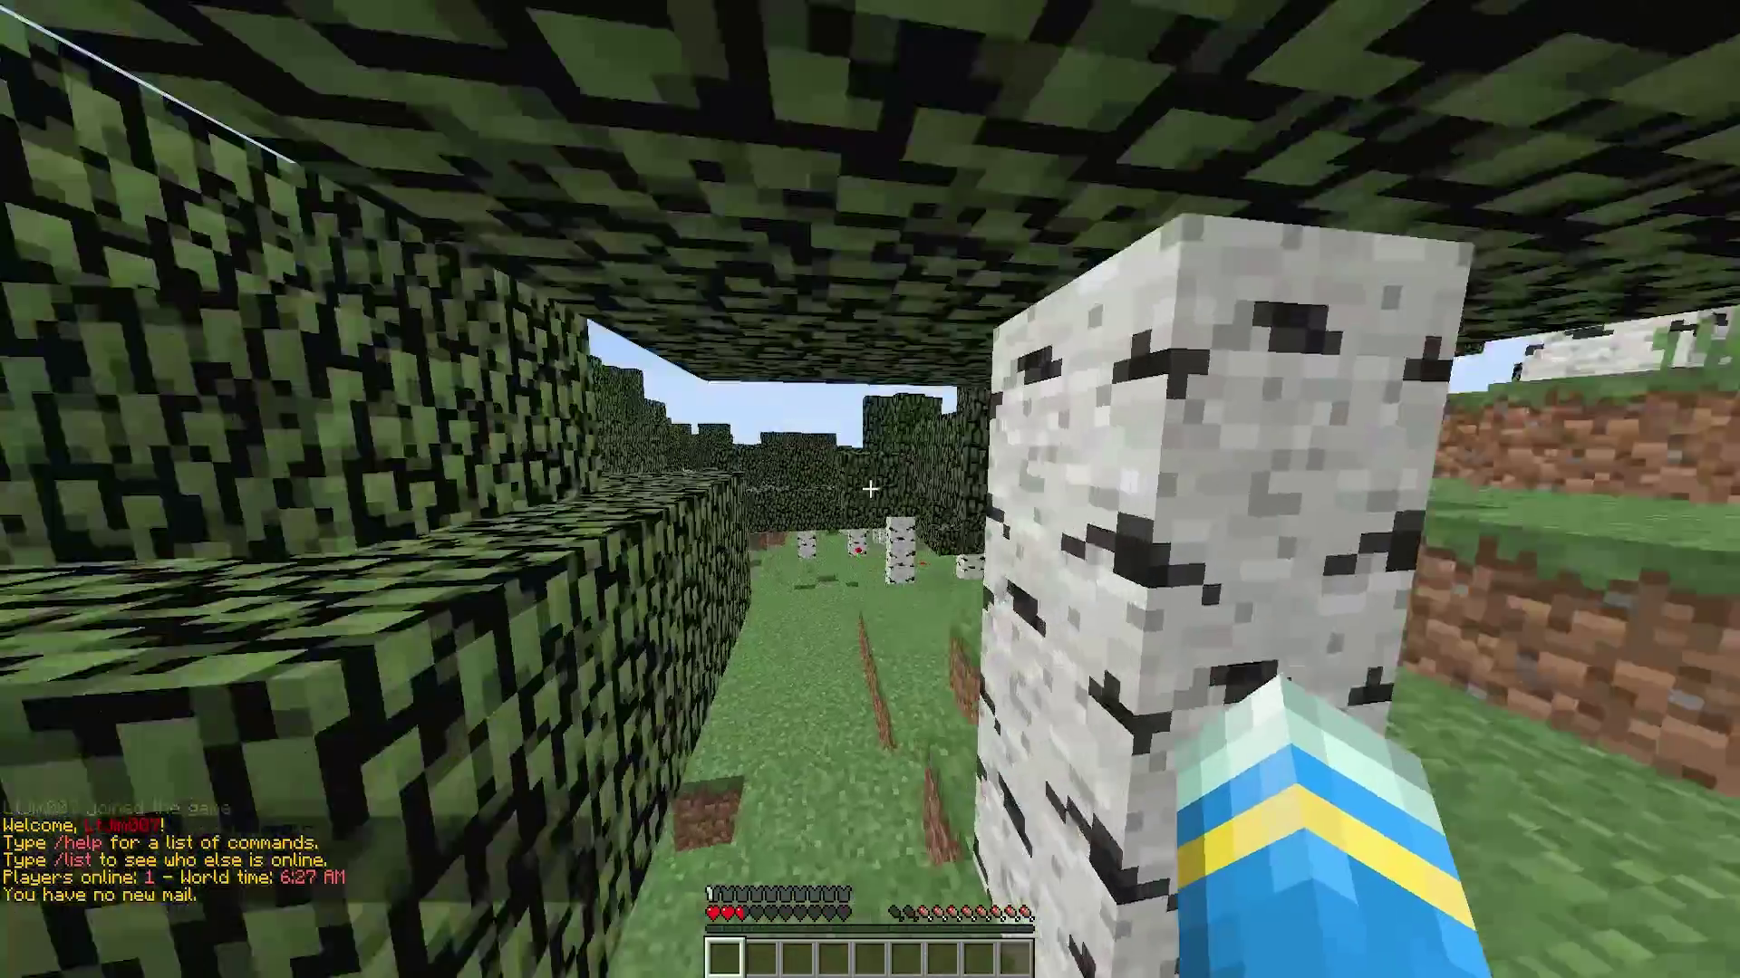
key(w)
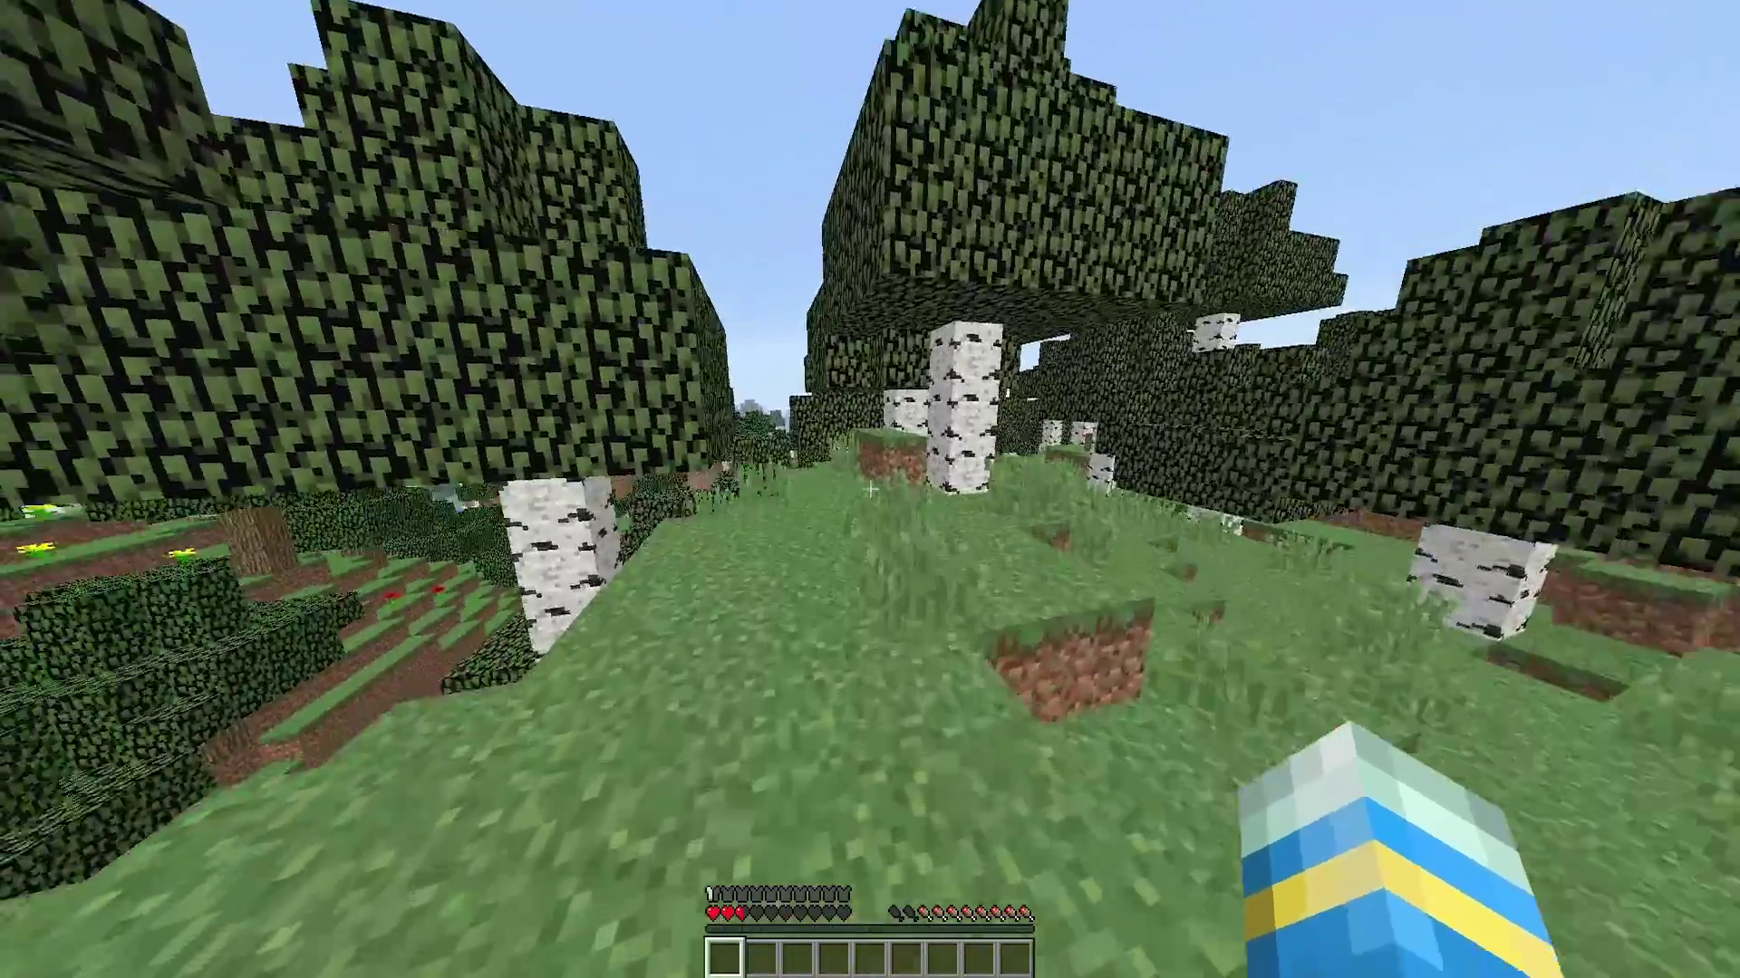
key(w)
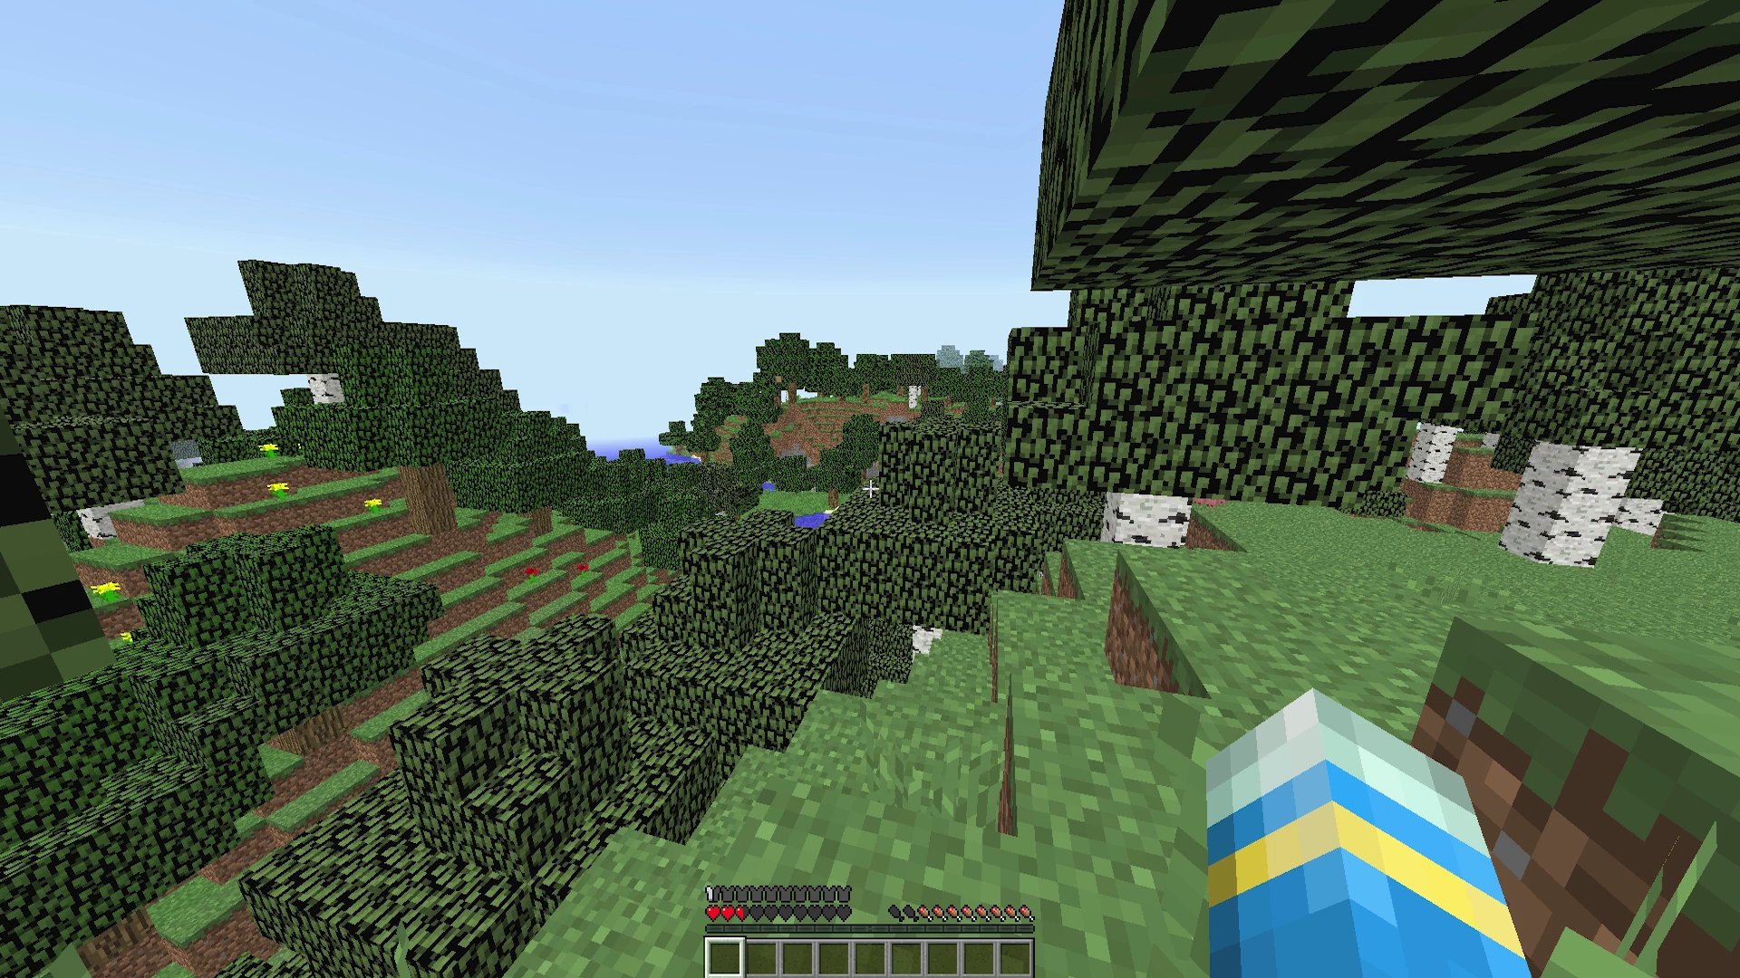
key(w)
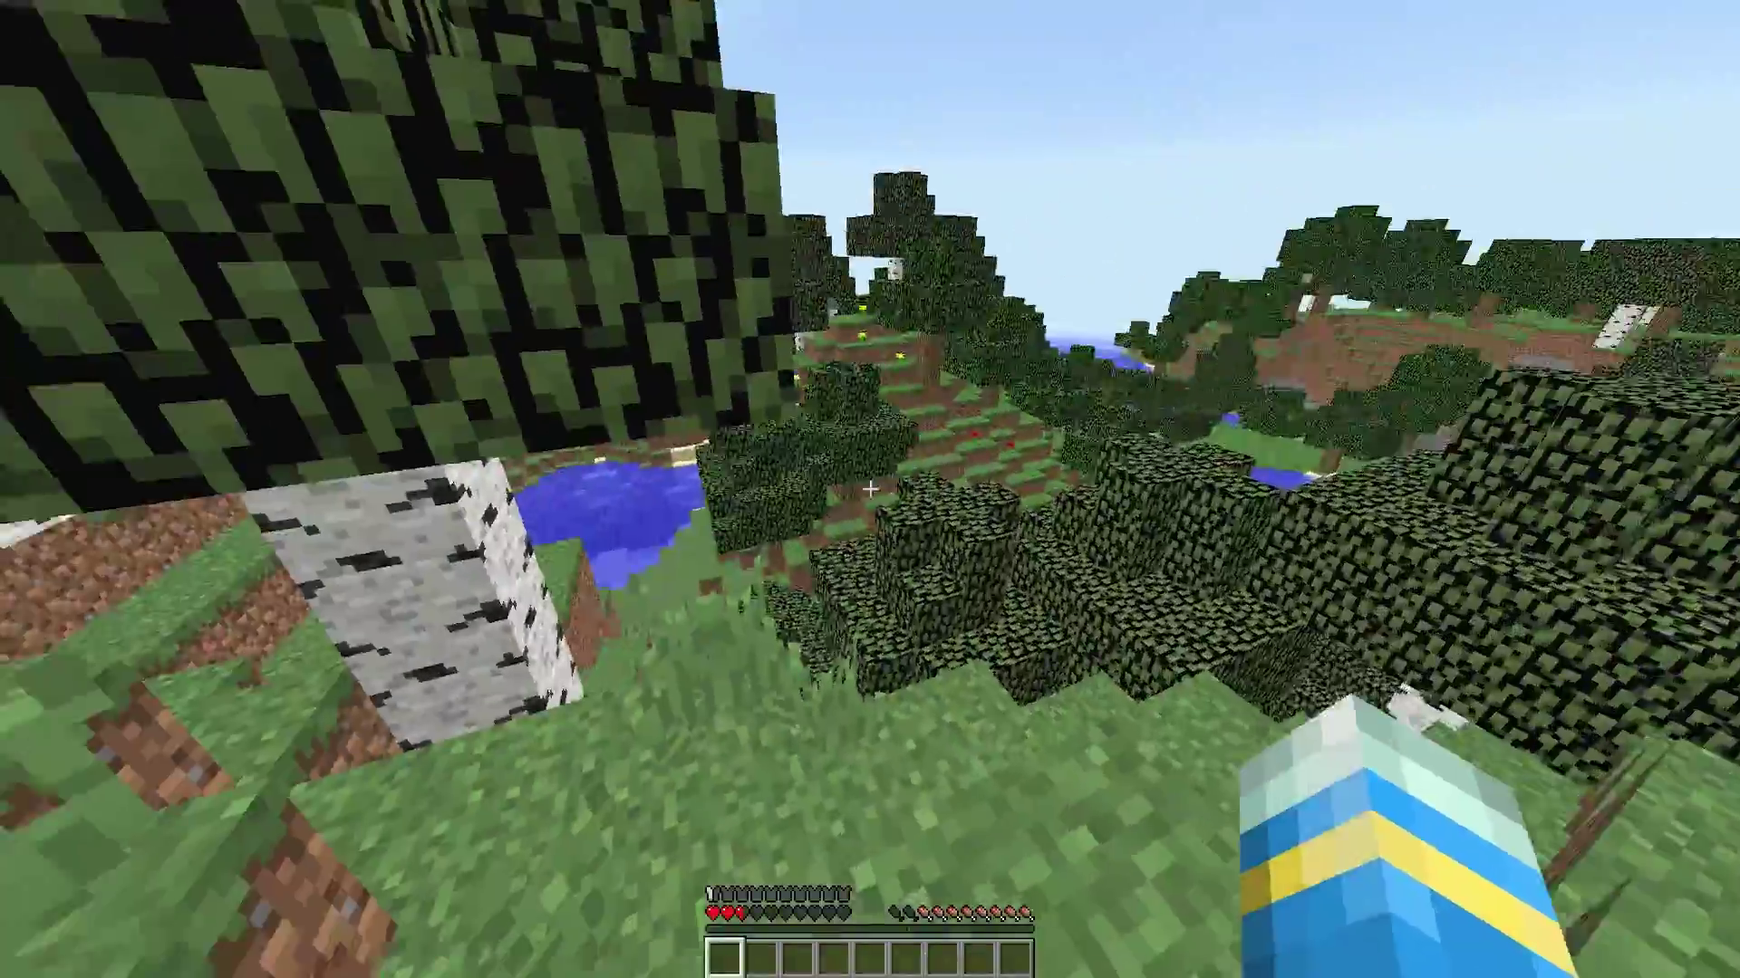
key(w)
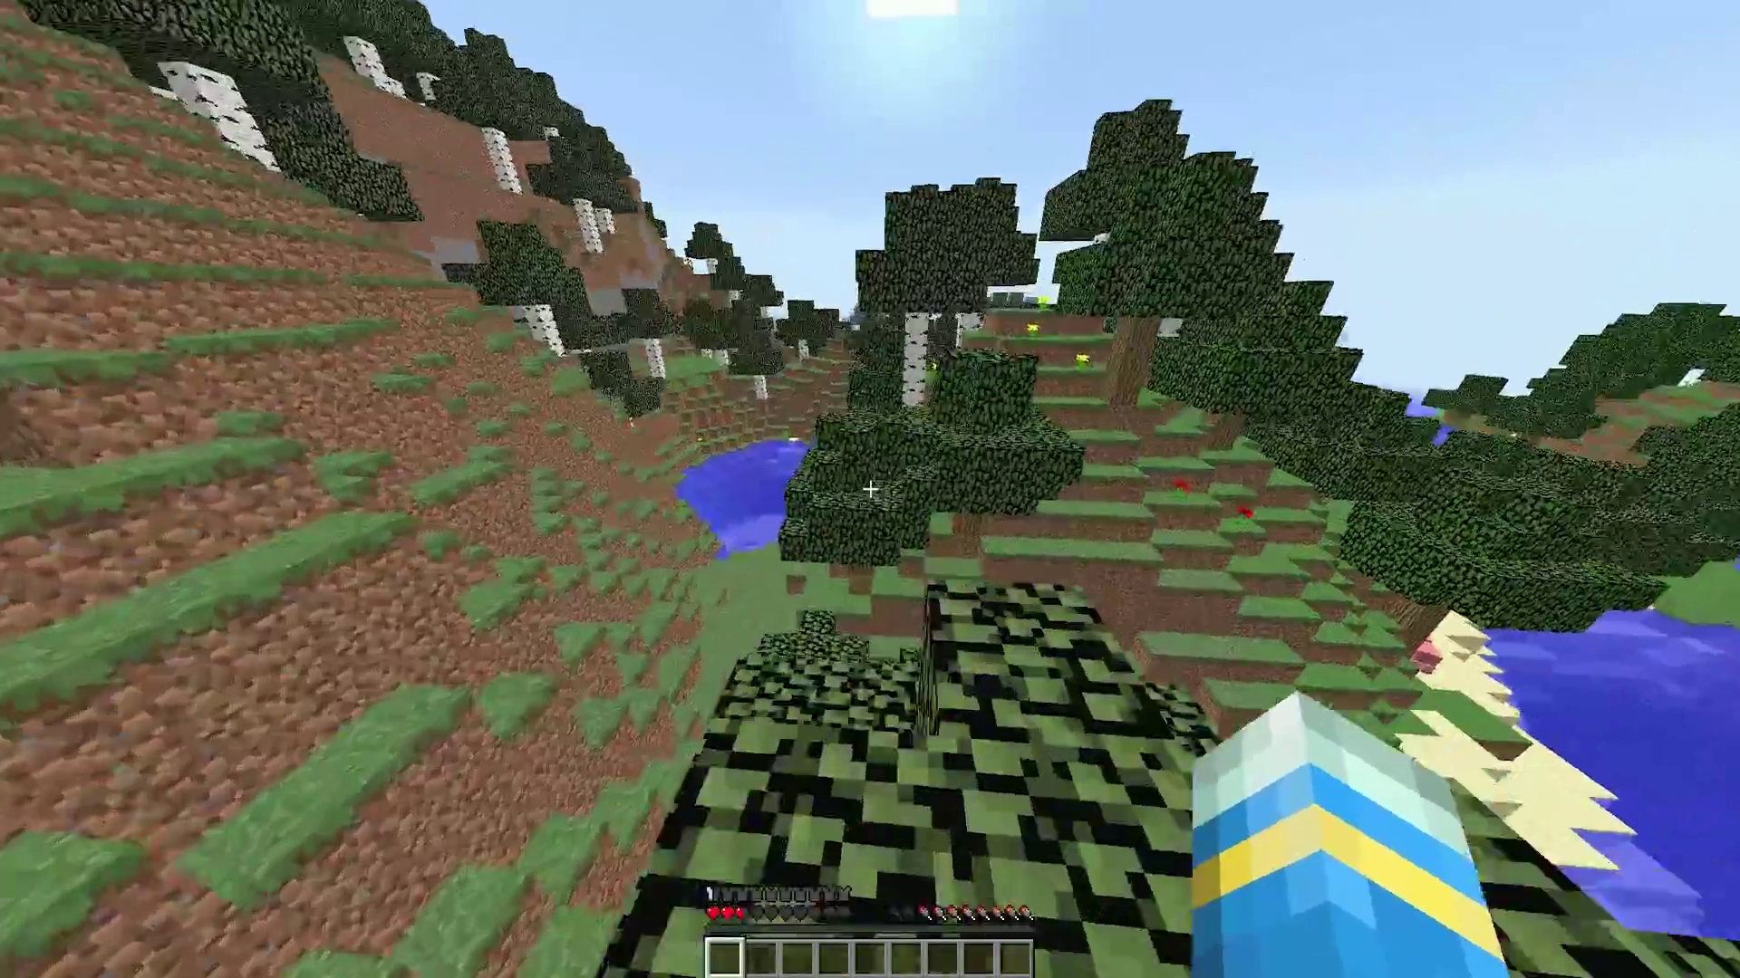
Teleport the player to the other world with the /mvtp command.
key(t)
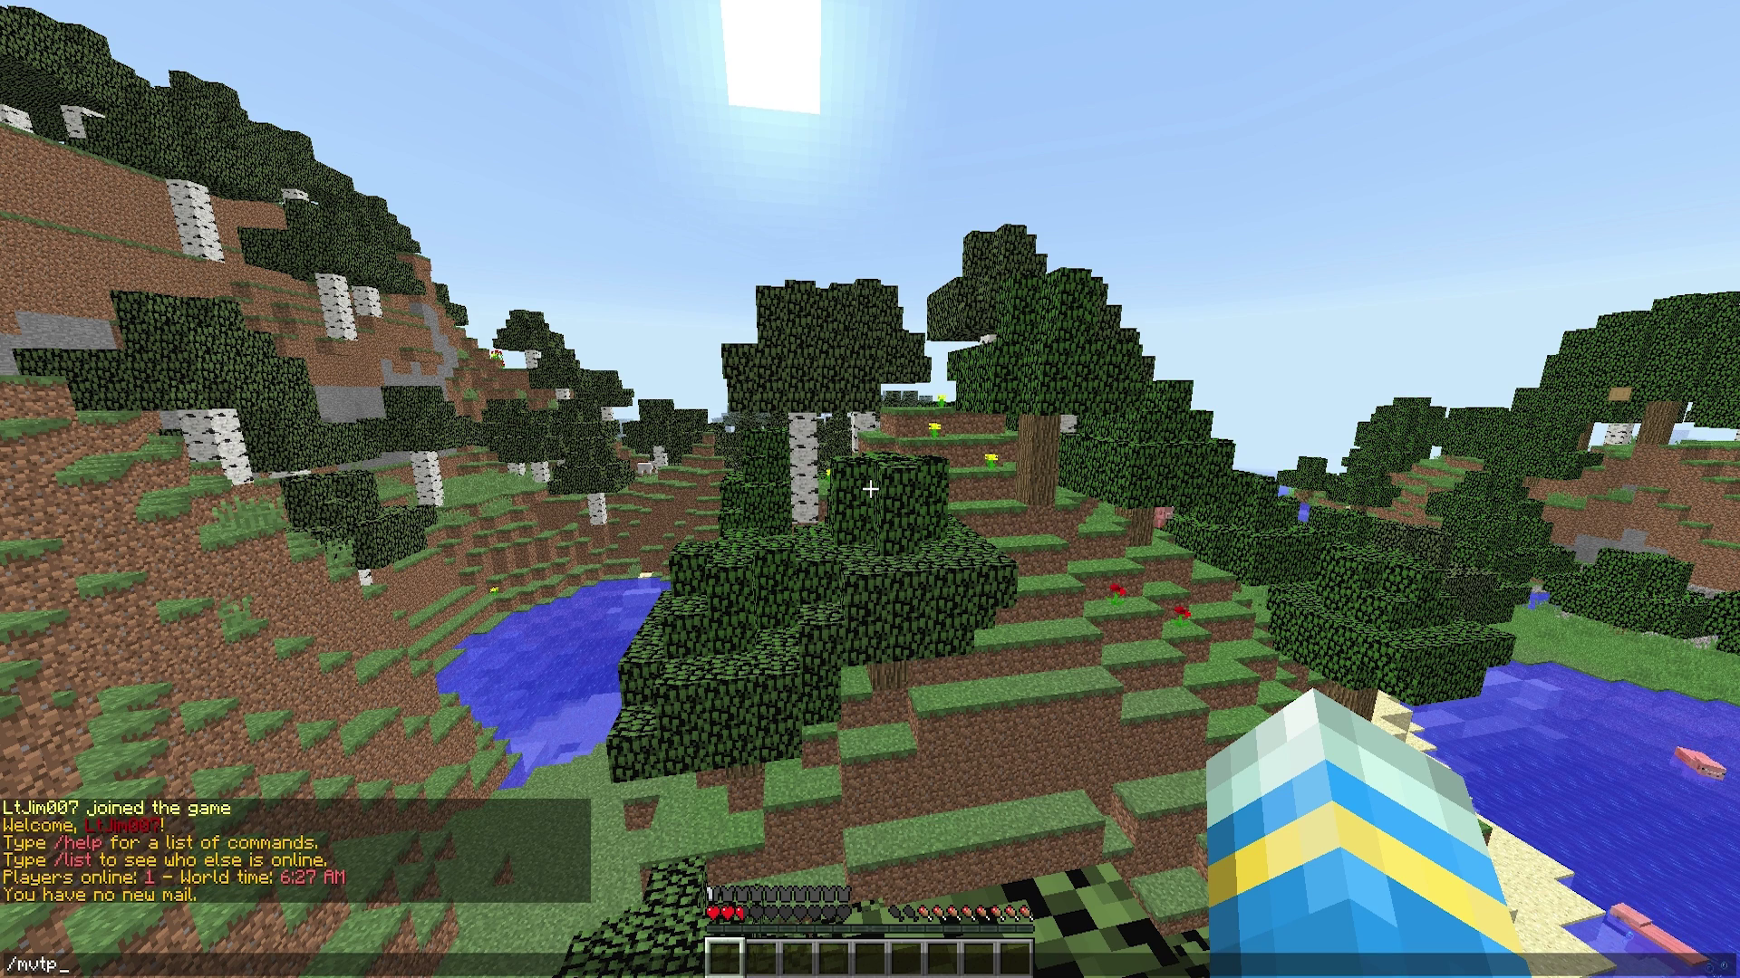
text(/mvtp wo)
key(Return)
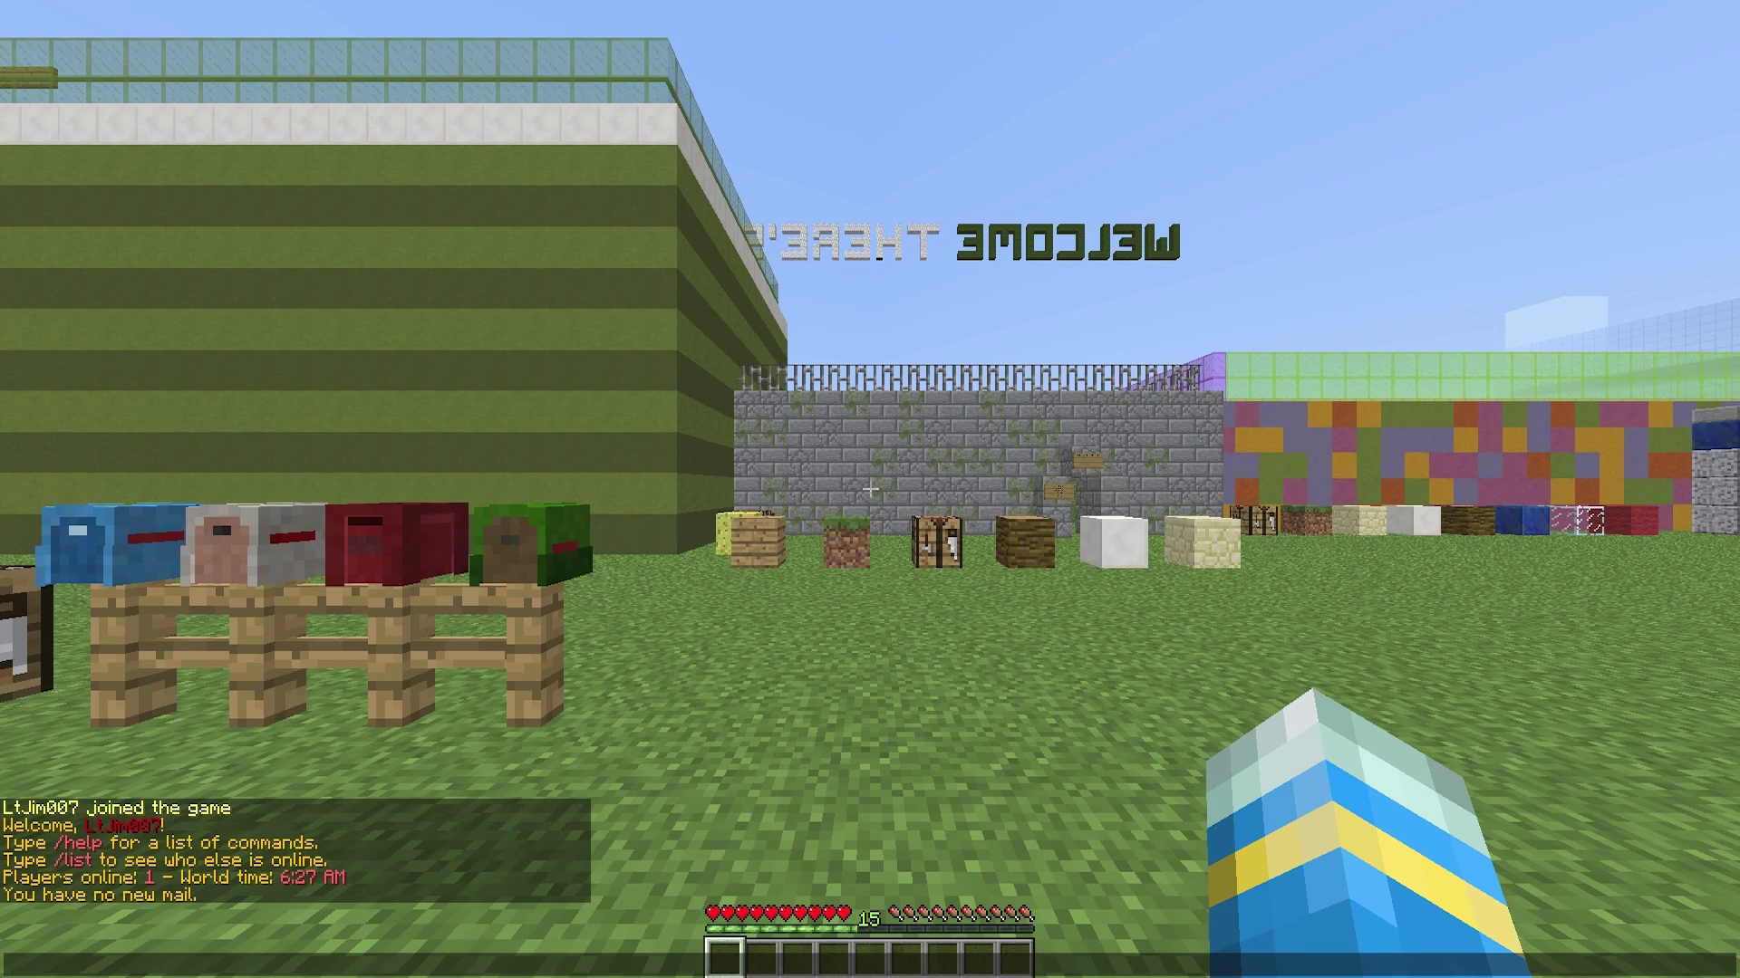
key(w)
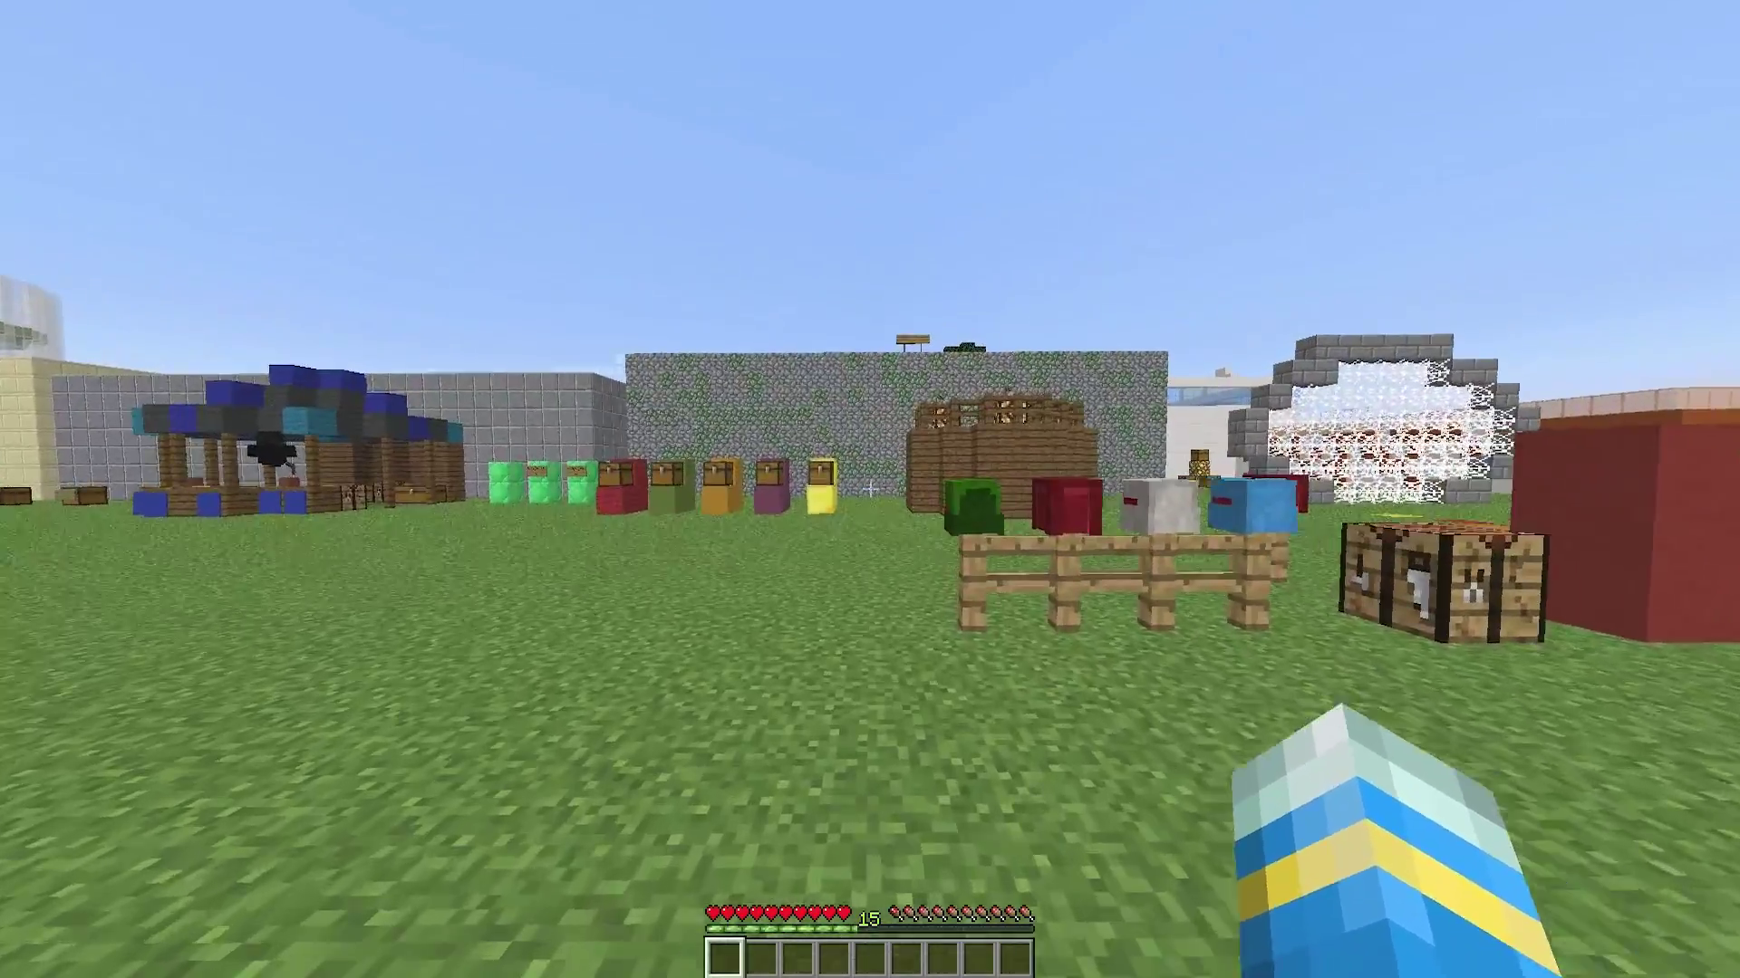
Set the game mode to creative with /gm 1 and check the items in the creative inventory.
text(/gm 1)
key(Return)
key(w)
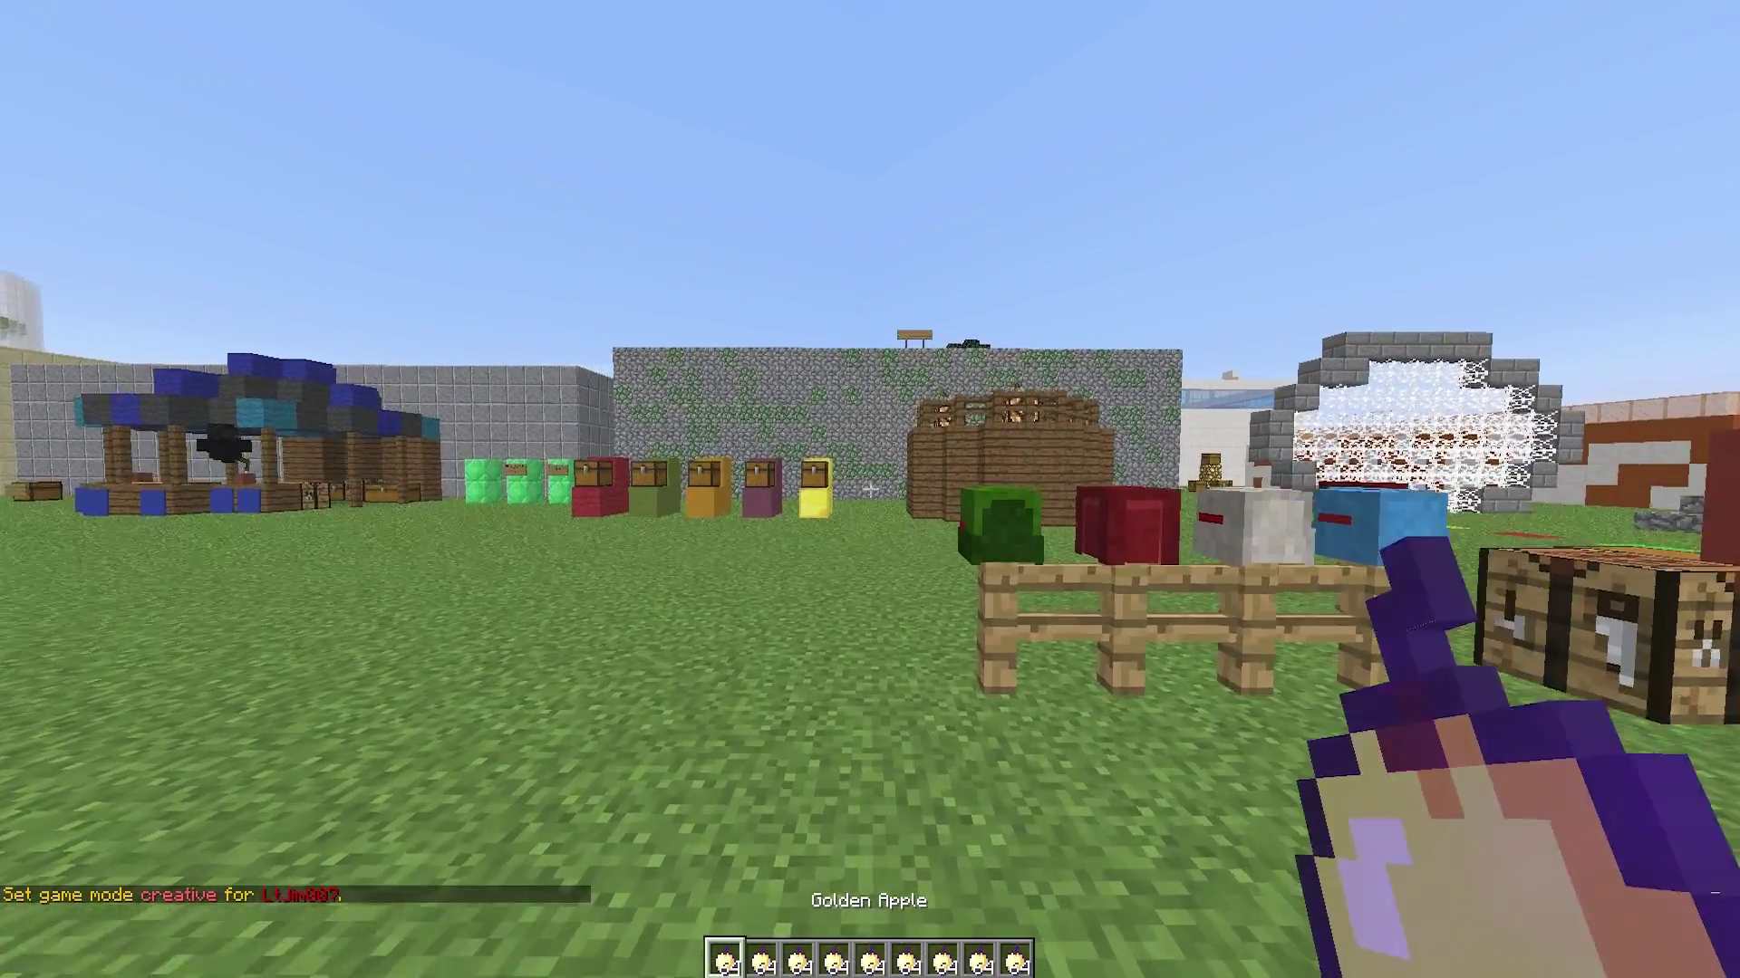
key(e)
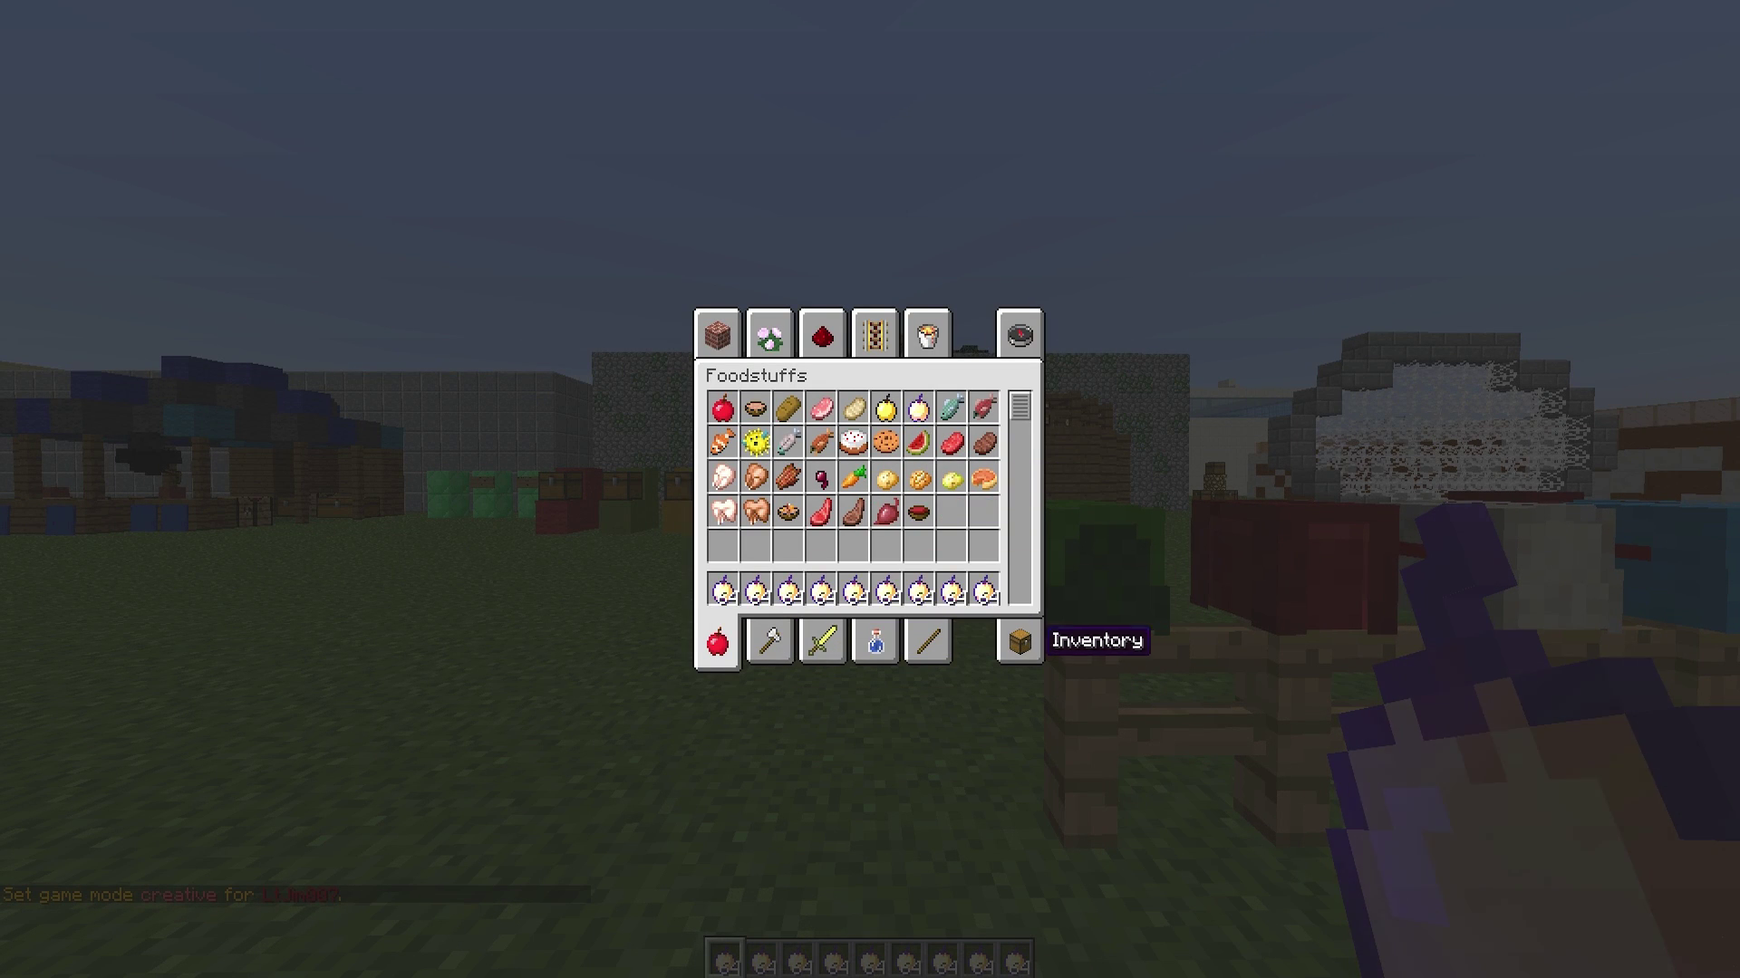
click(1019, 643)
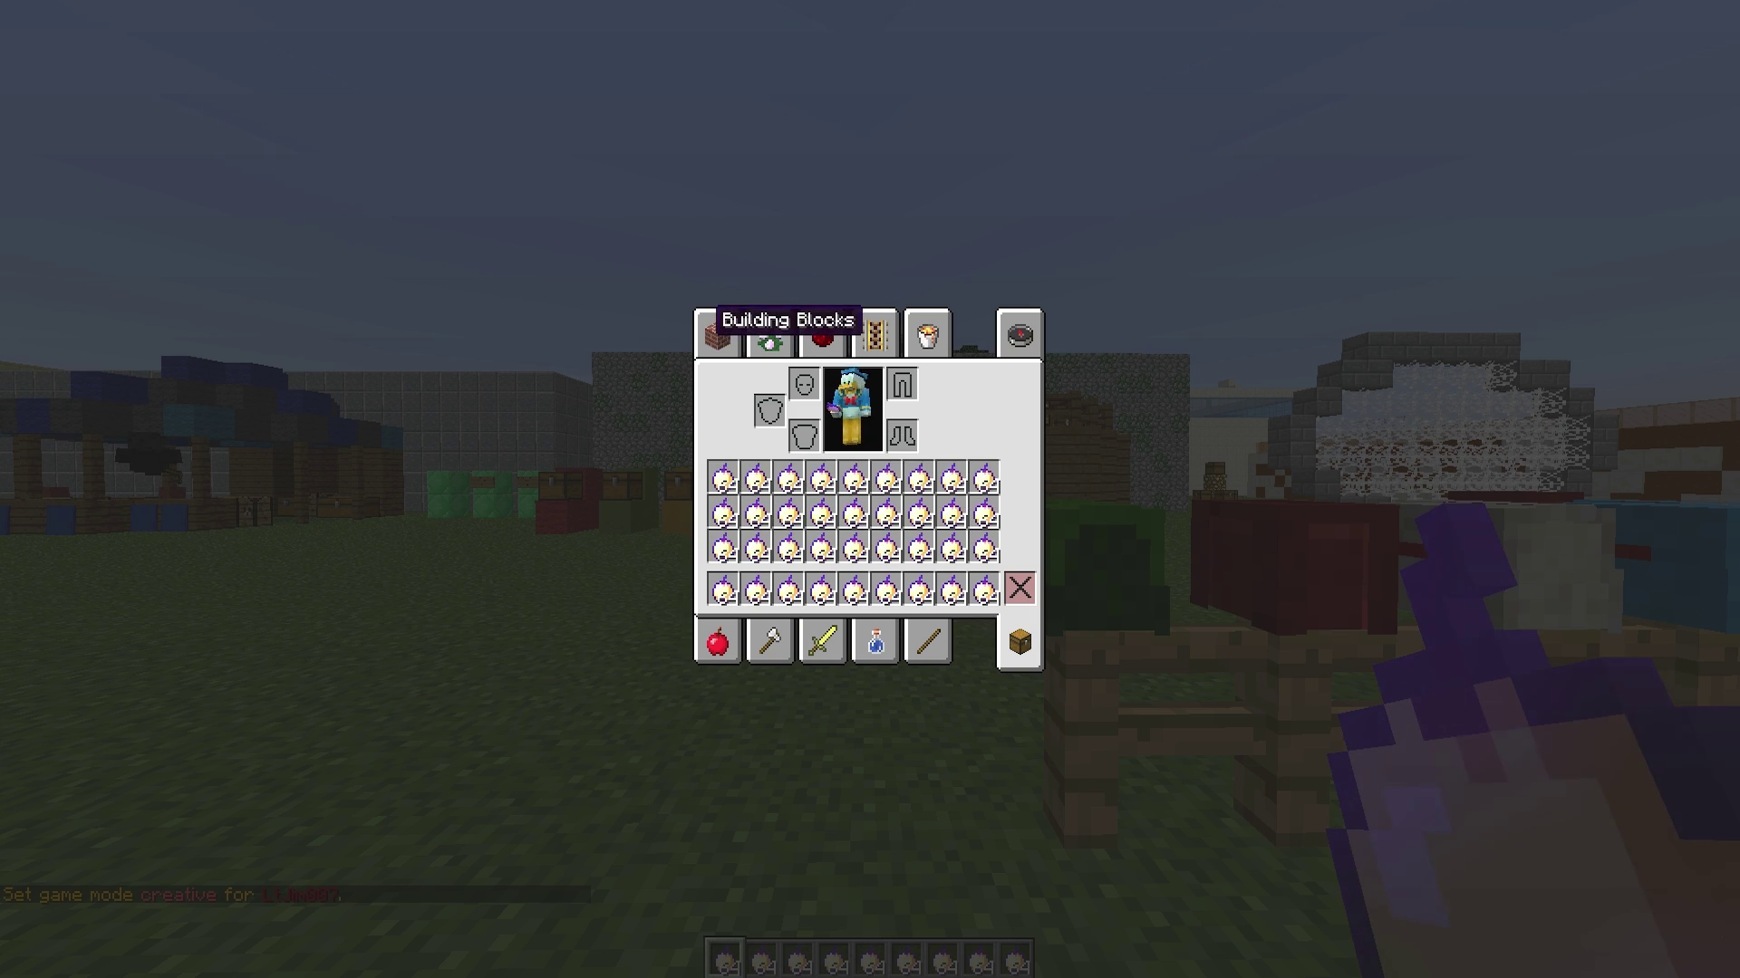
click(716, 335)
key(e)
Set the game mode to survival with /gm 0 and check the survival inventory.
key(slash)
text(gm 0)
key(Return)
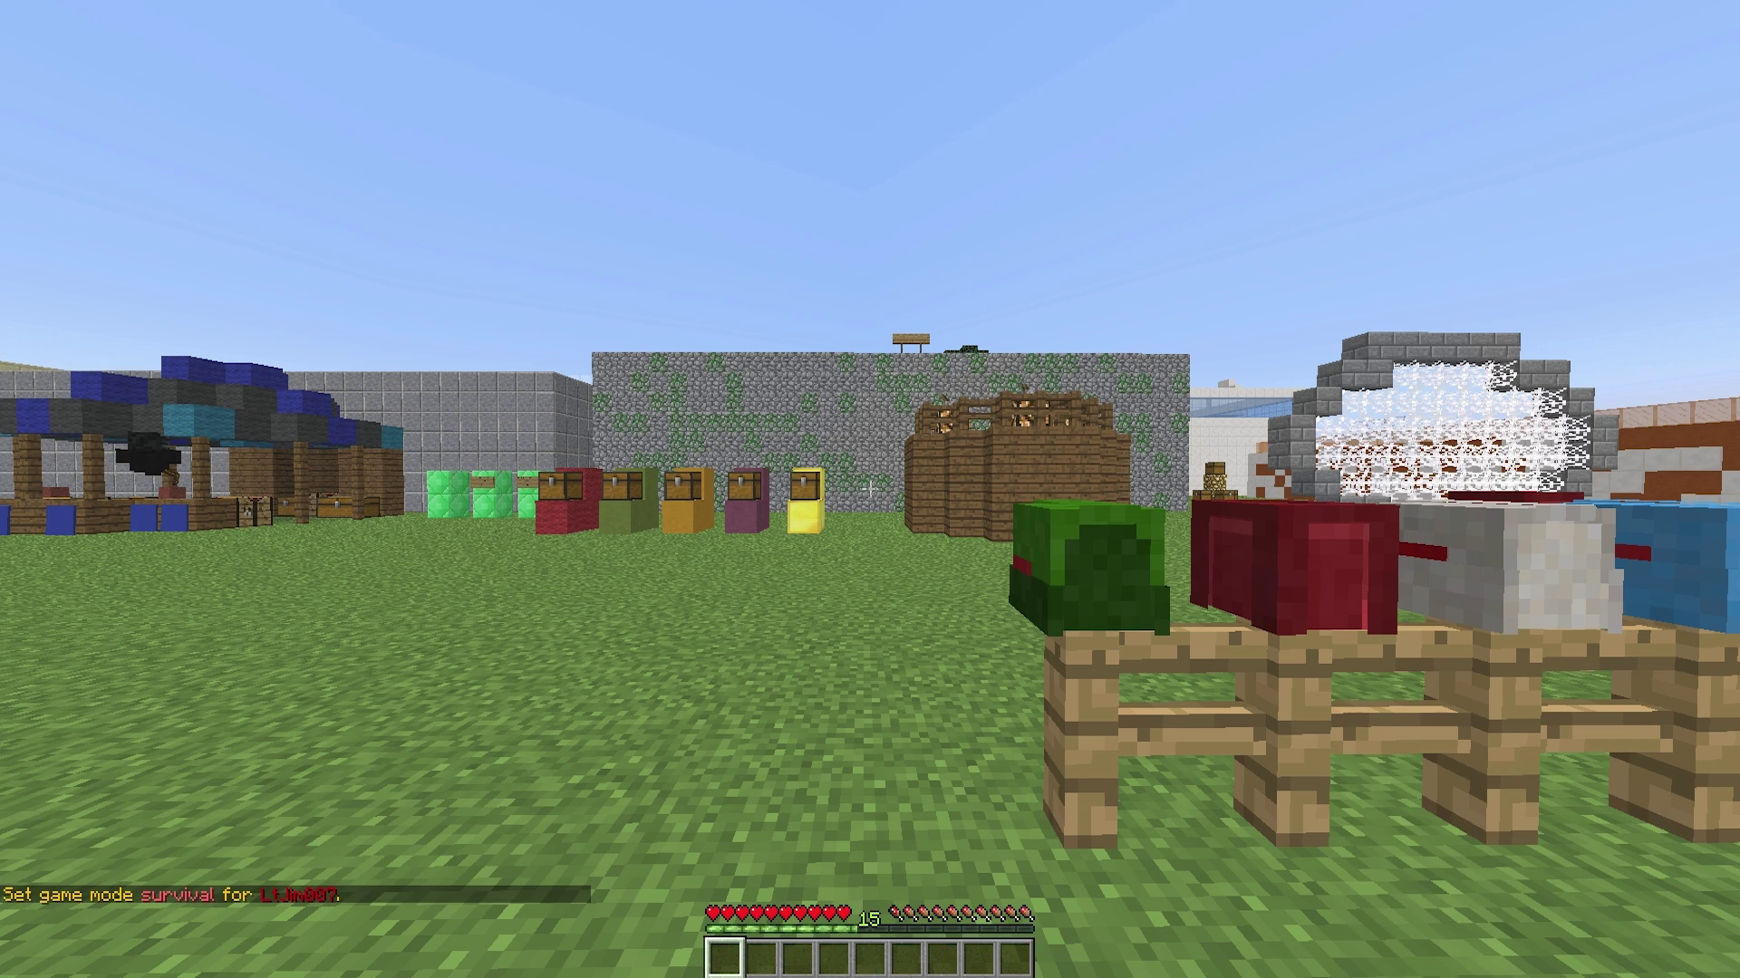
key(e)
key(e)
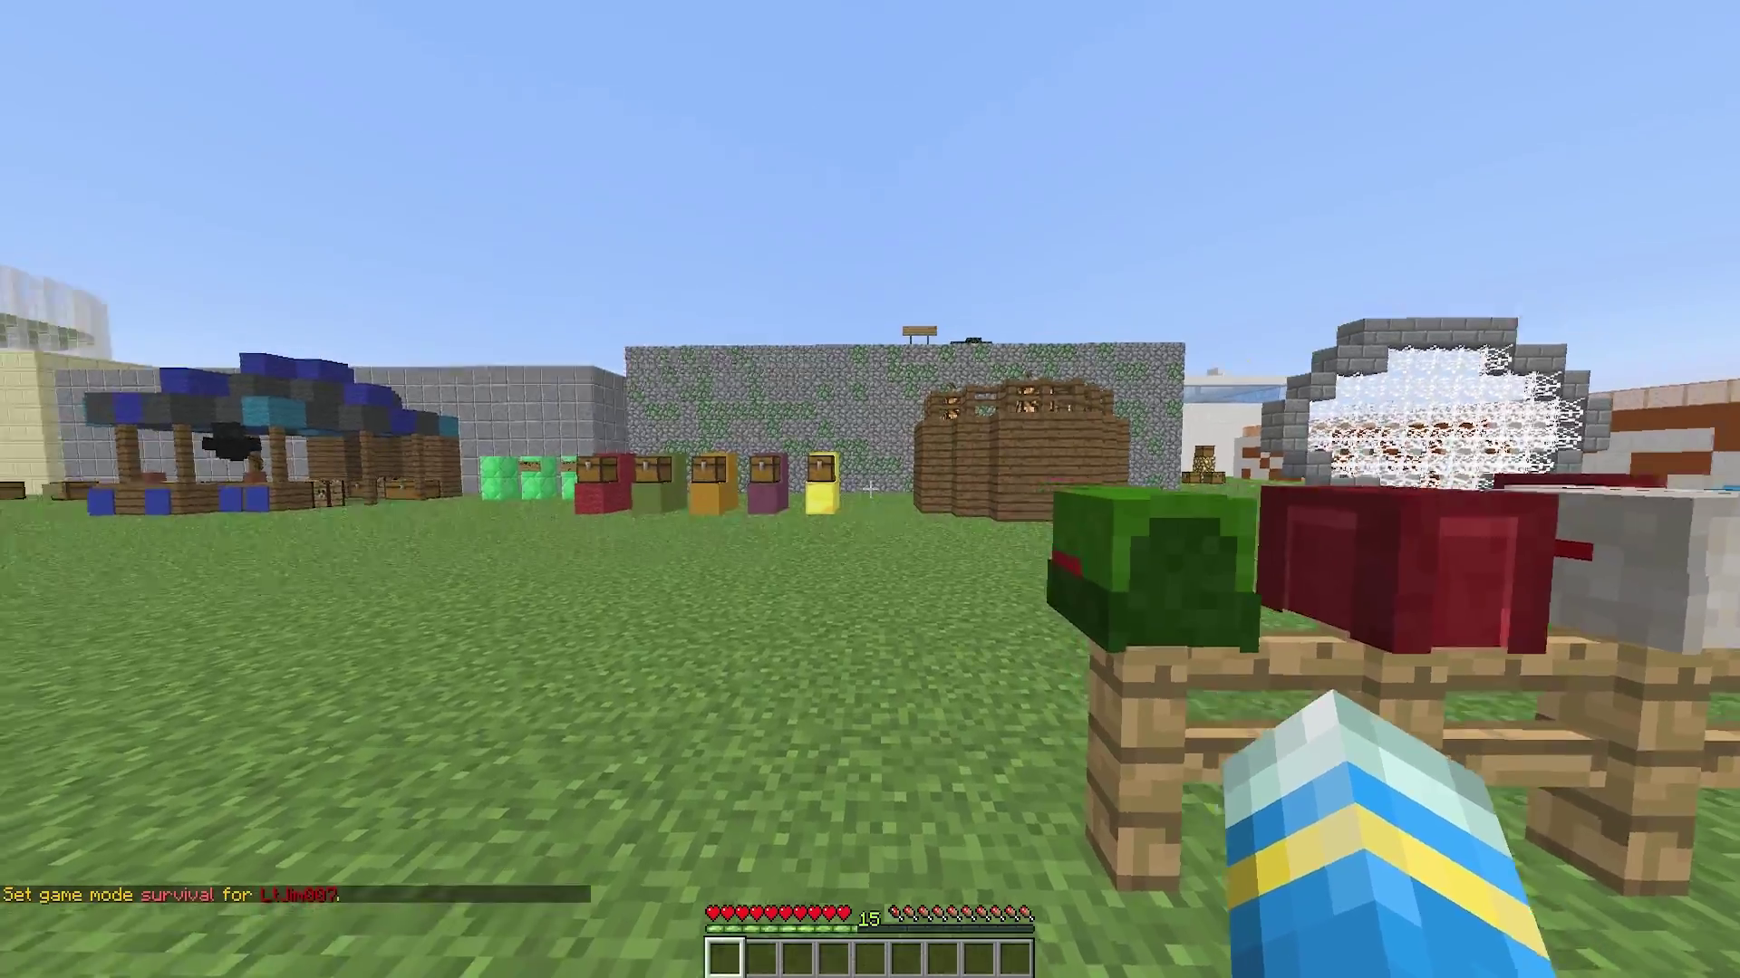
key(w)
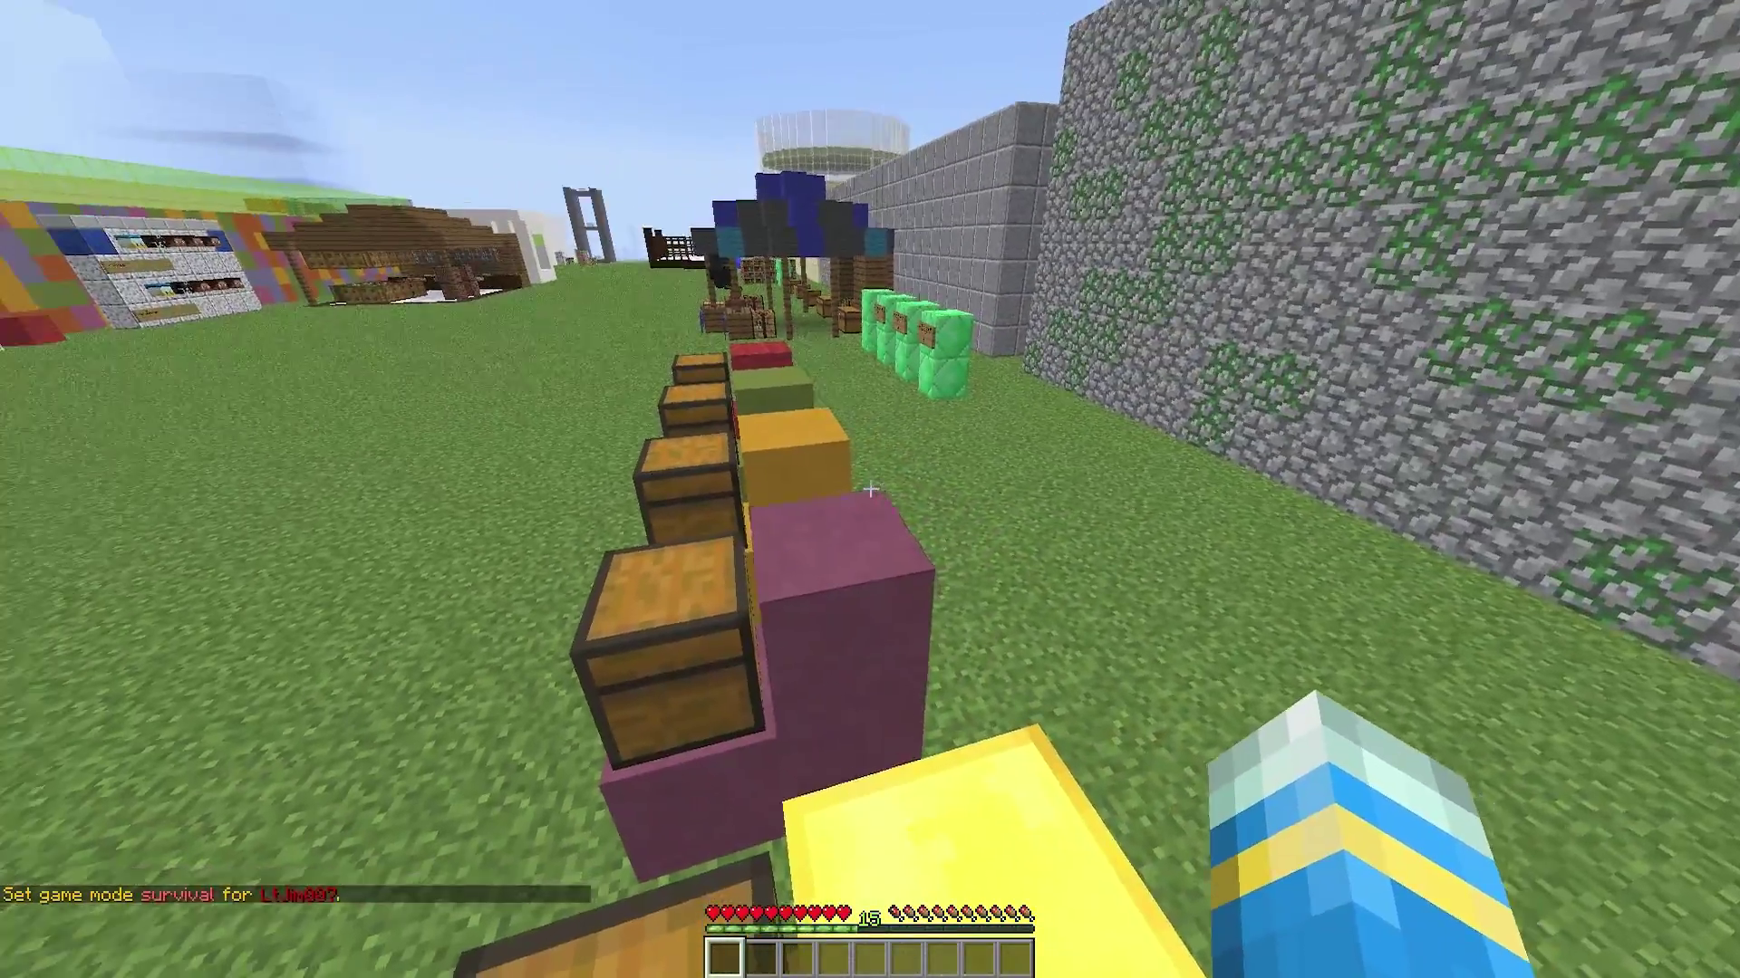
key(w)
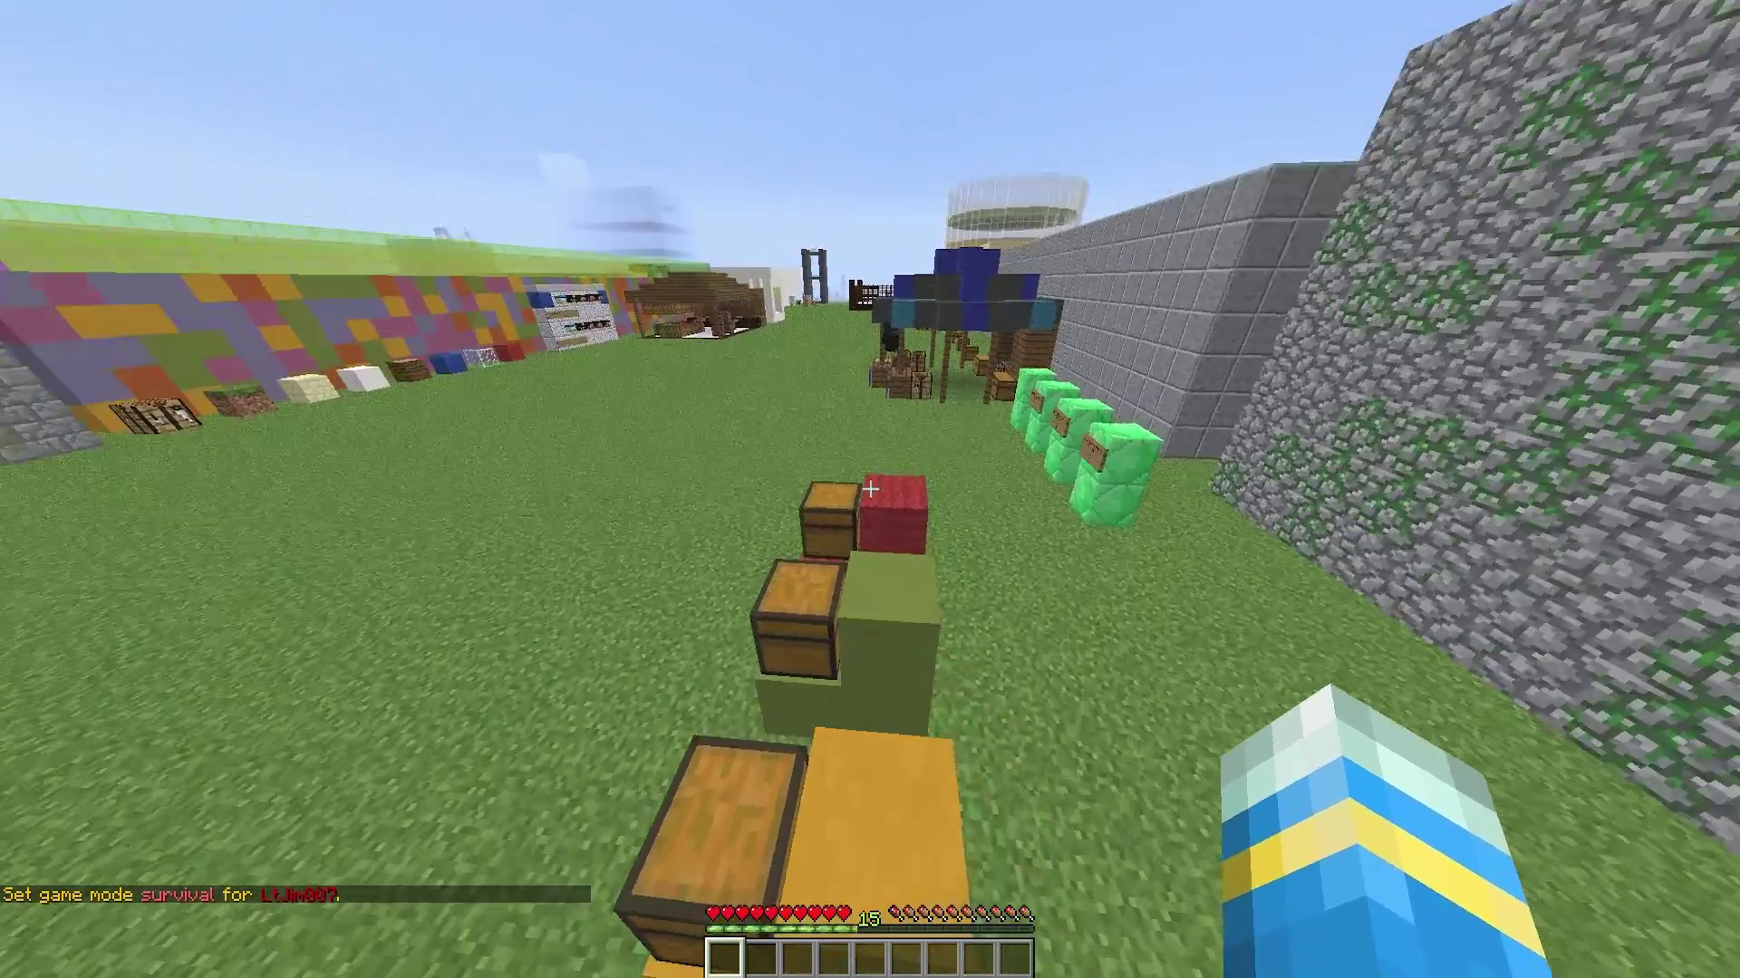
Return to creative mode with /gm 1 and check that mode's inventory again.
text(/gm 1)
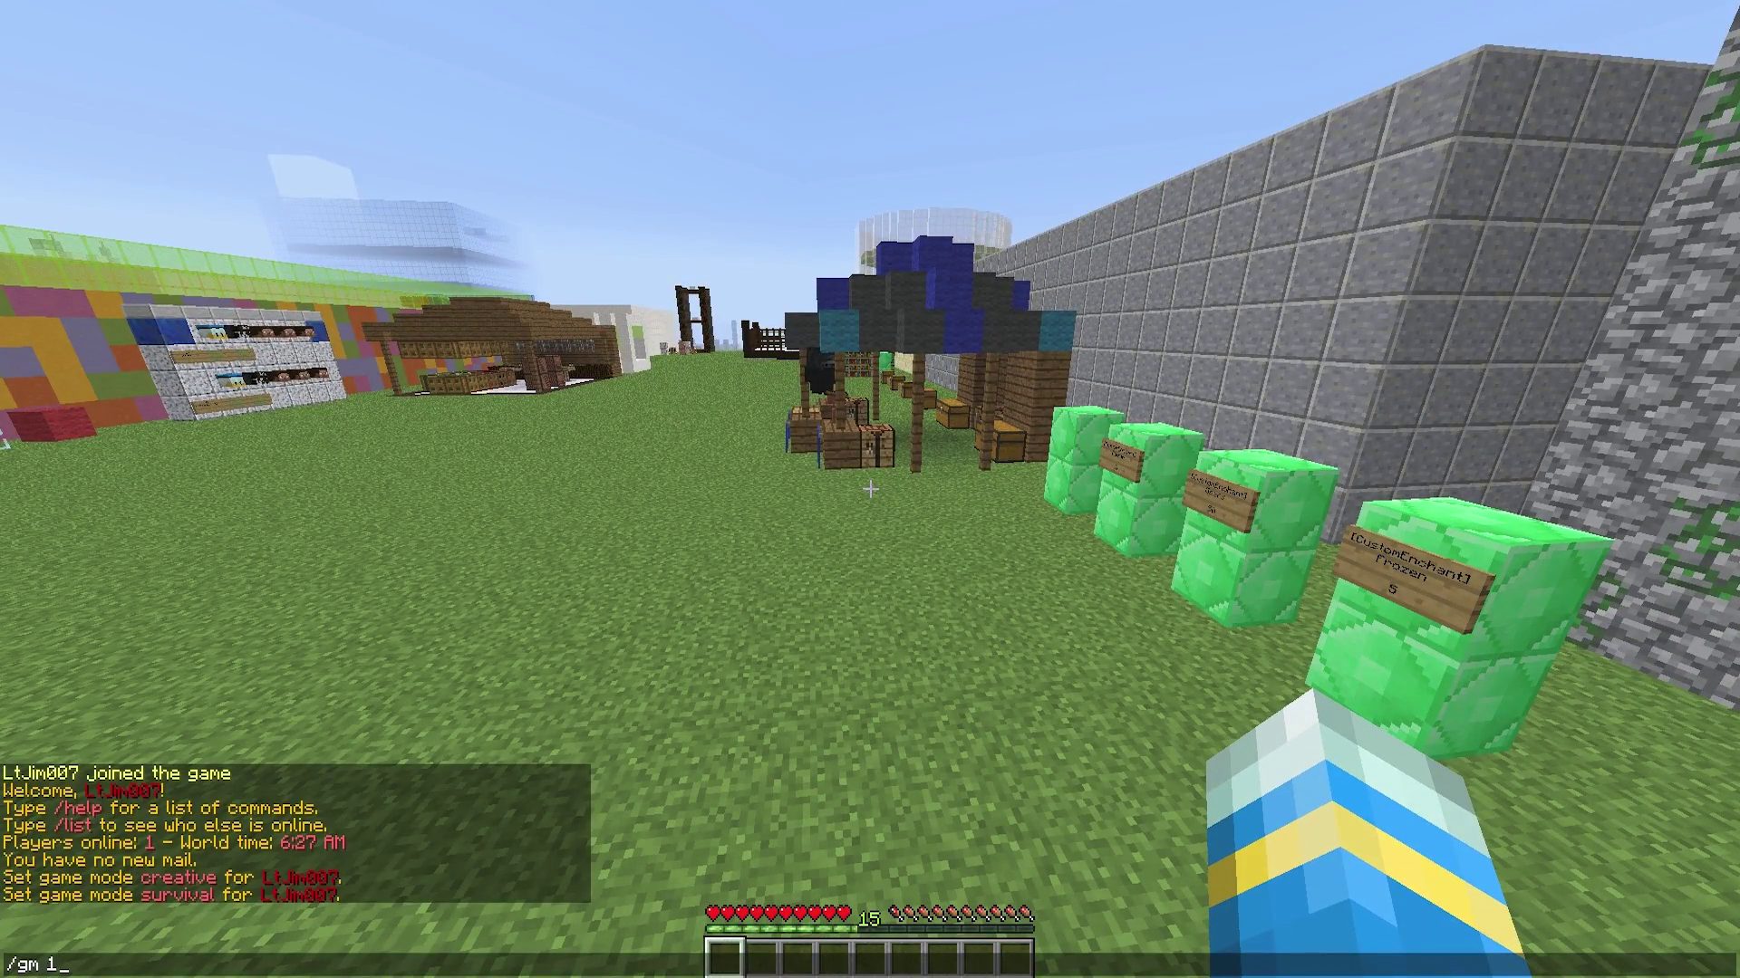
key(Return)
key(e)
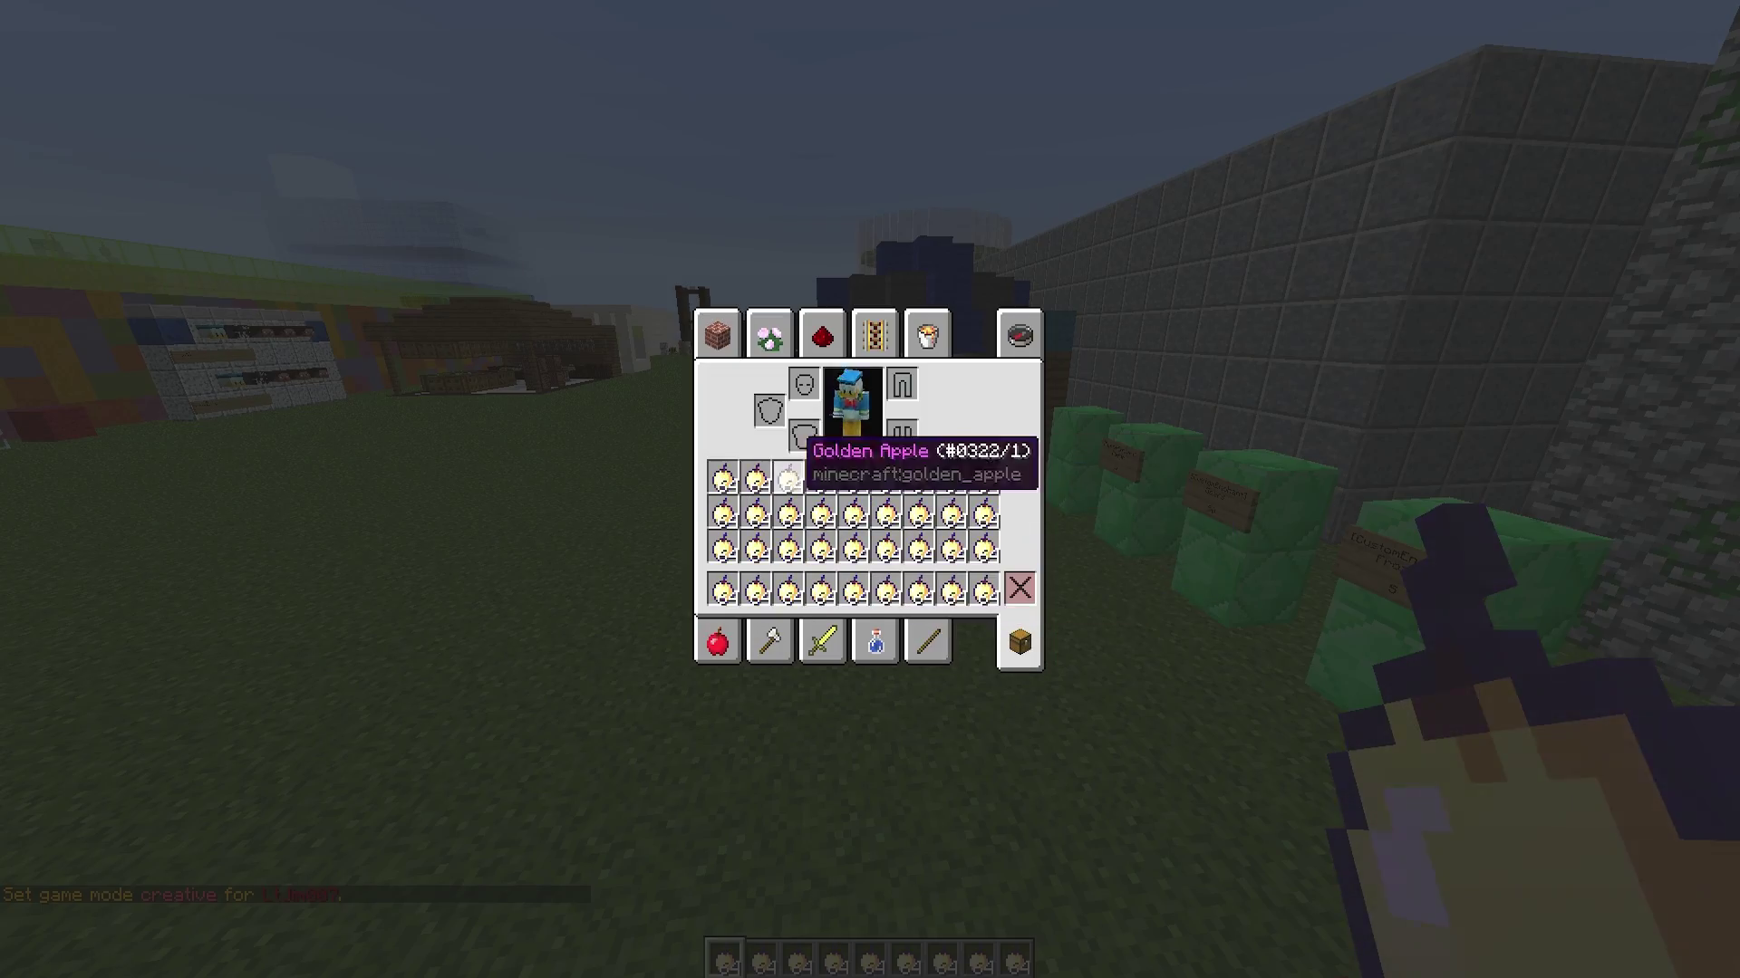
key(e)
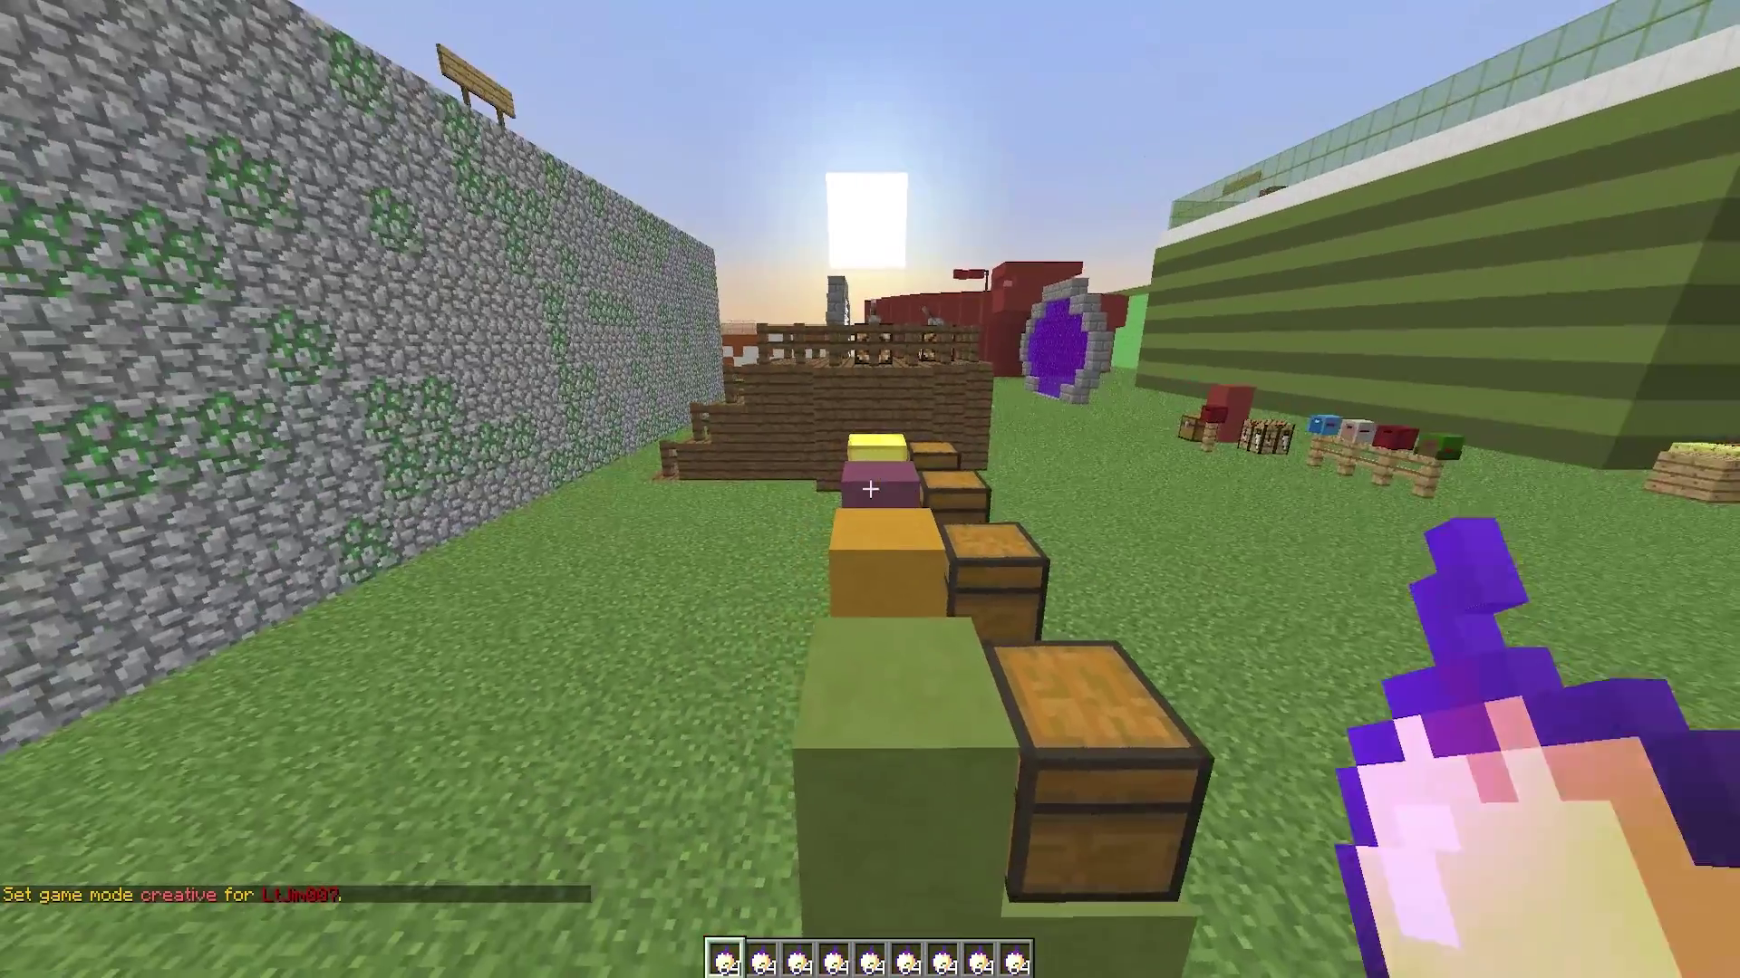
key(s)
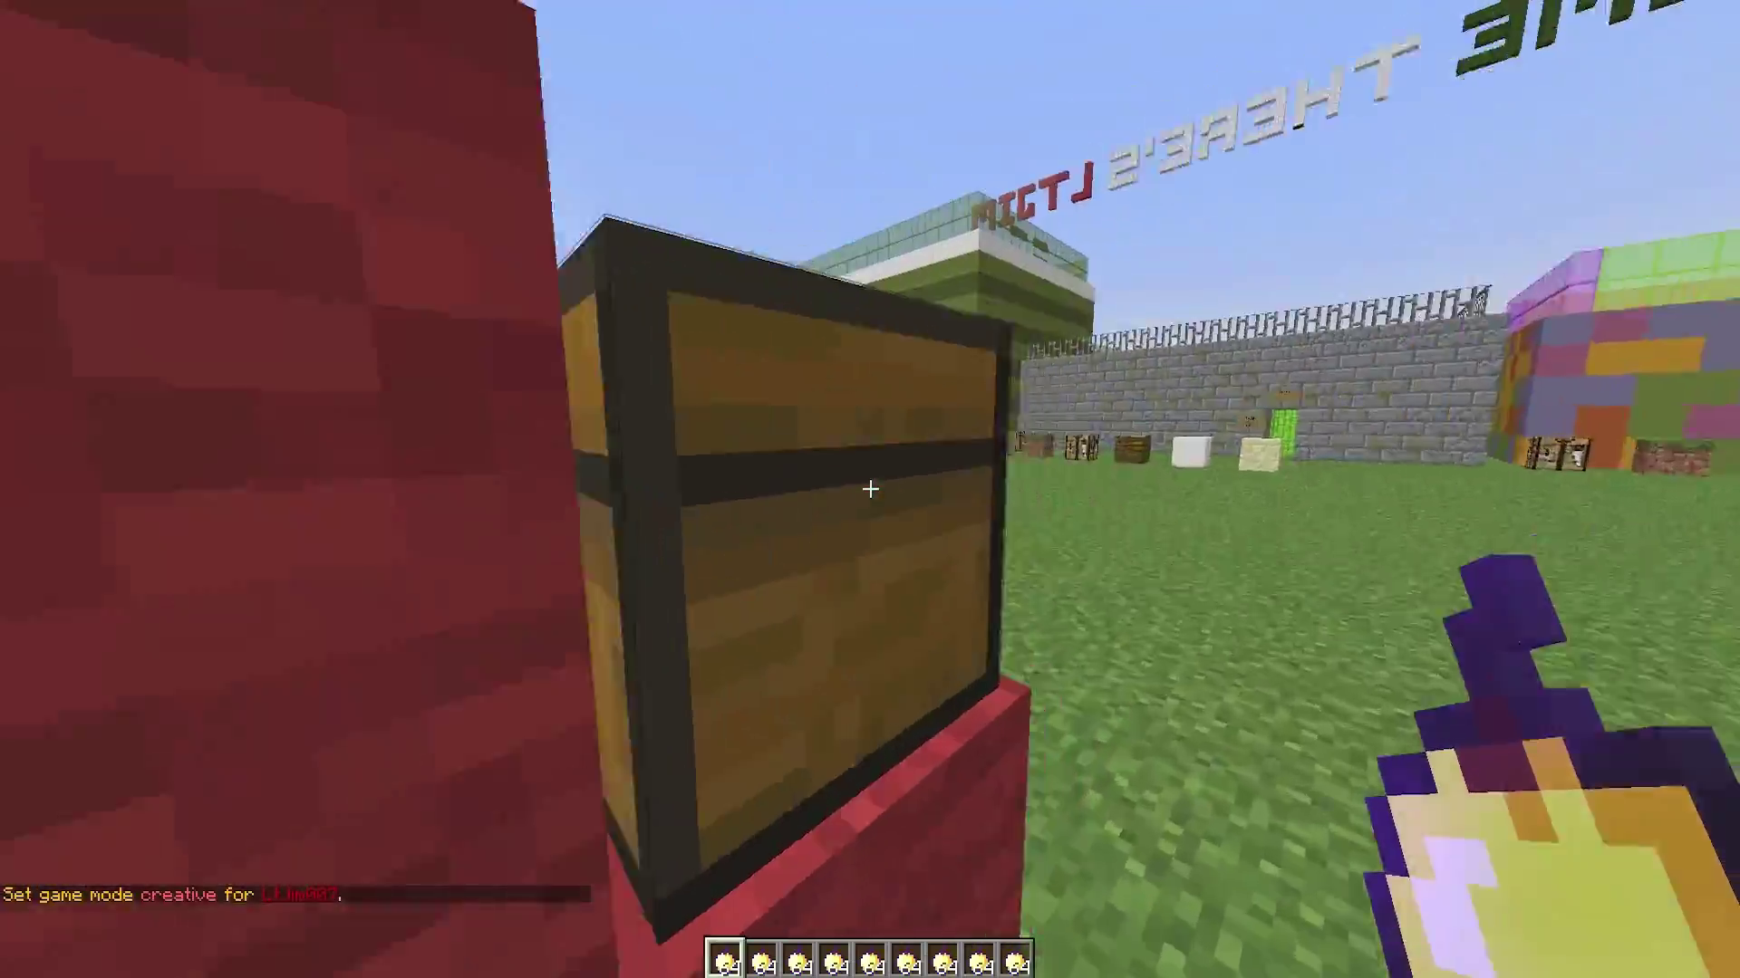
key(w)
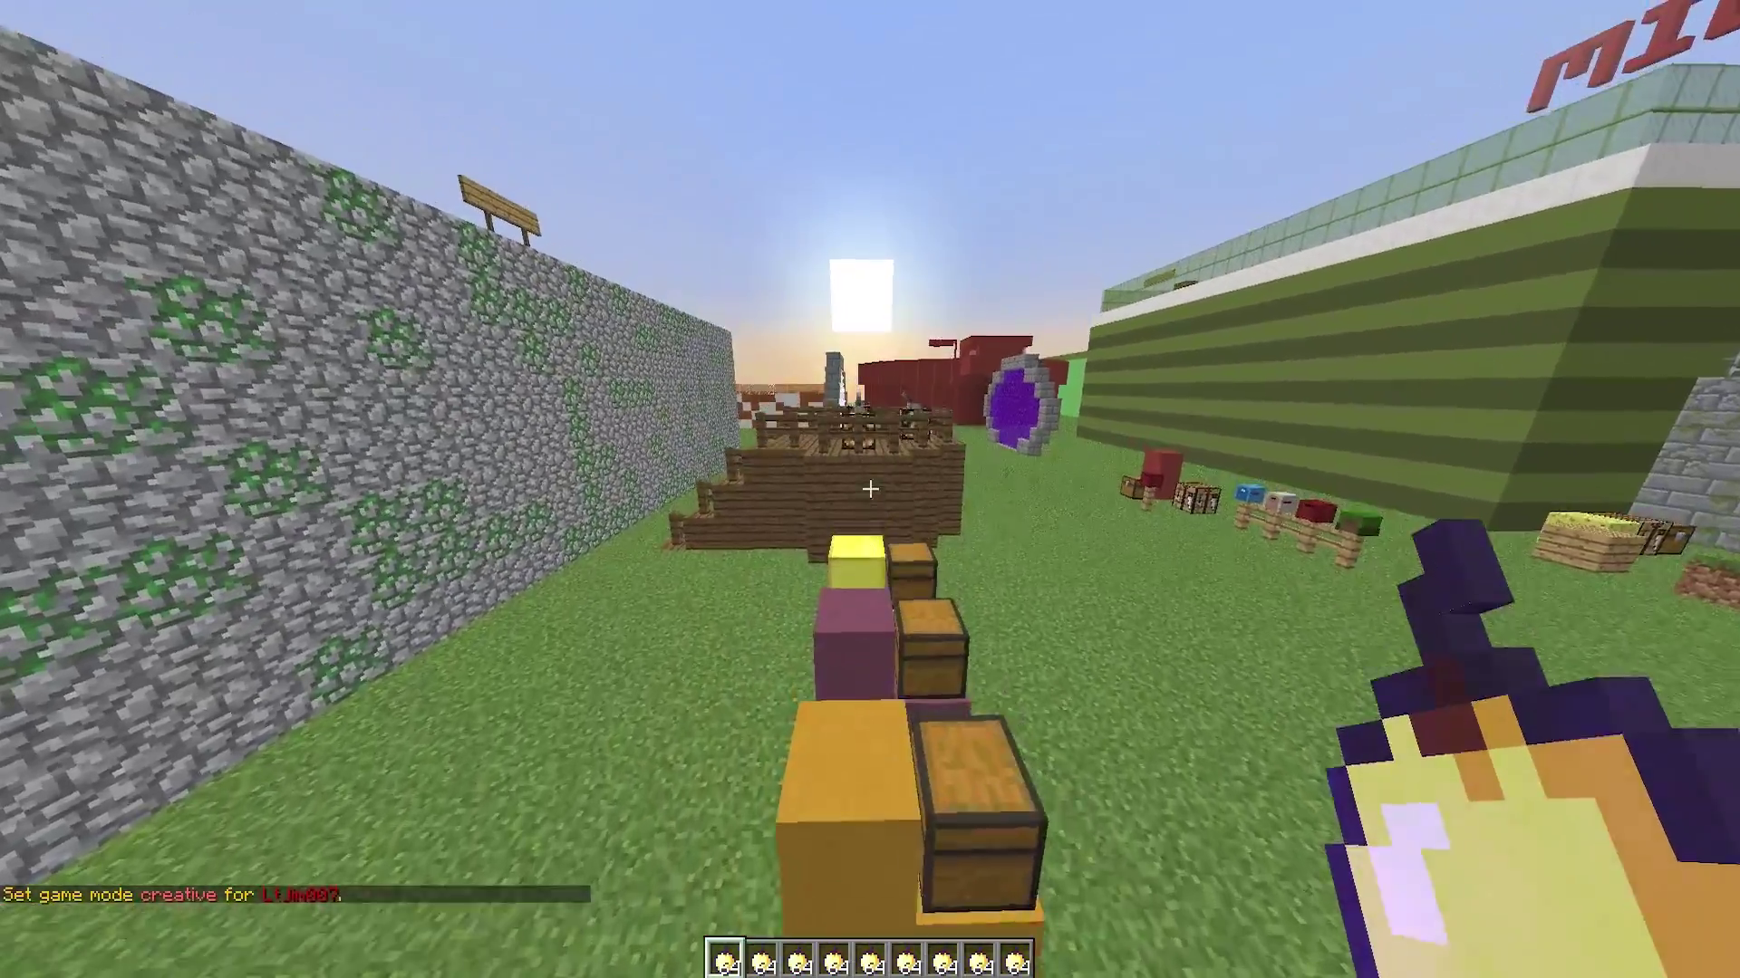
key(w)
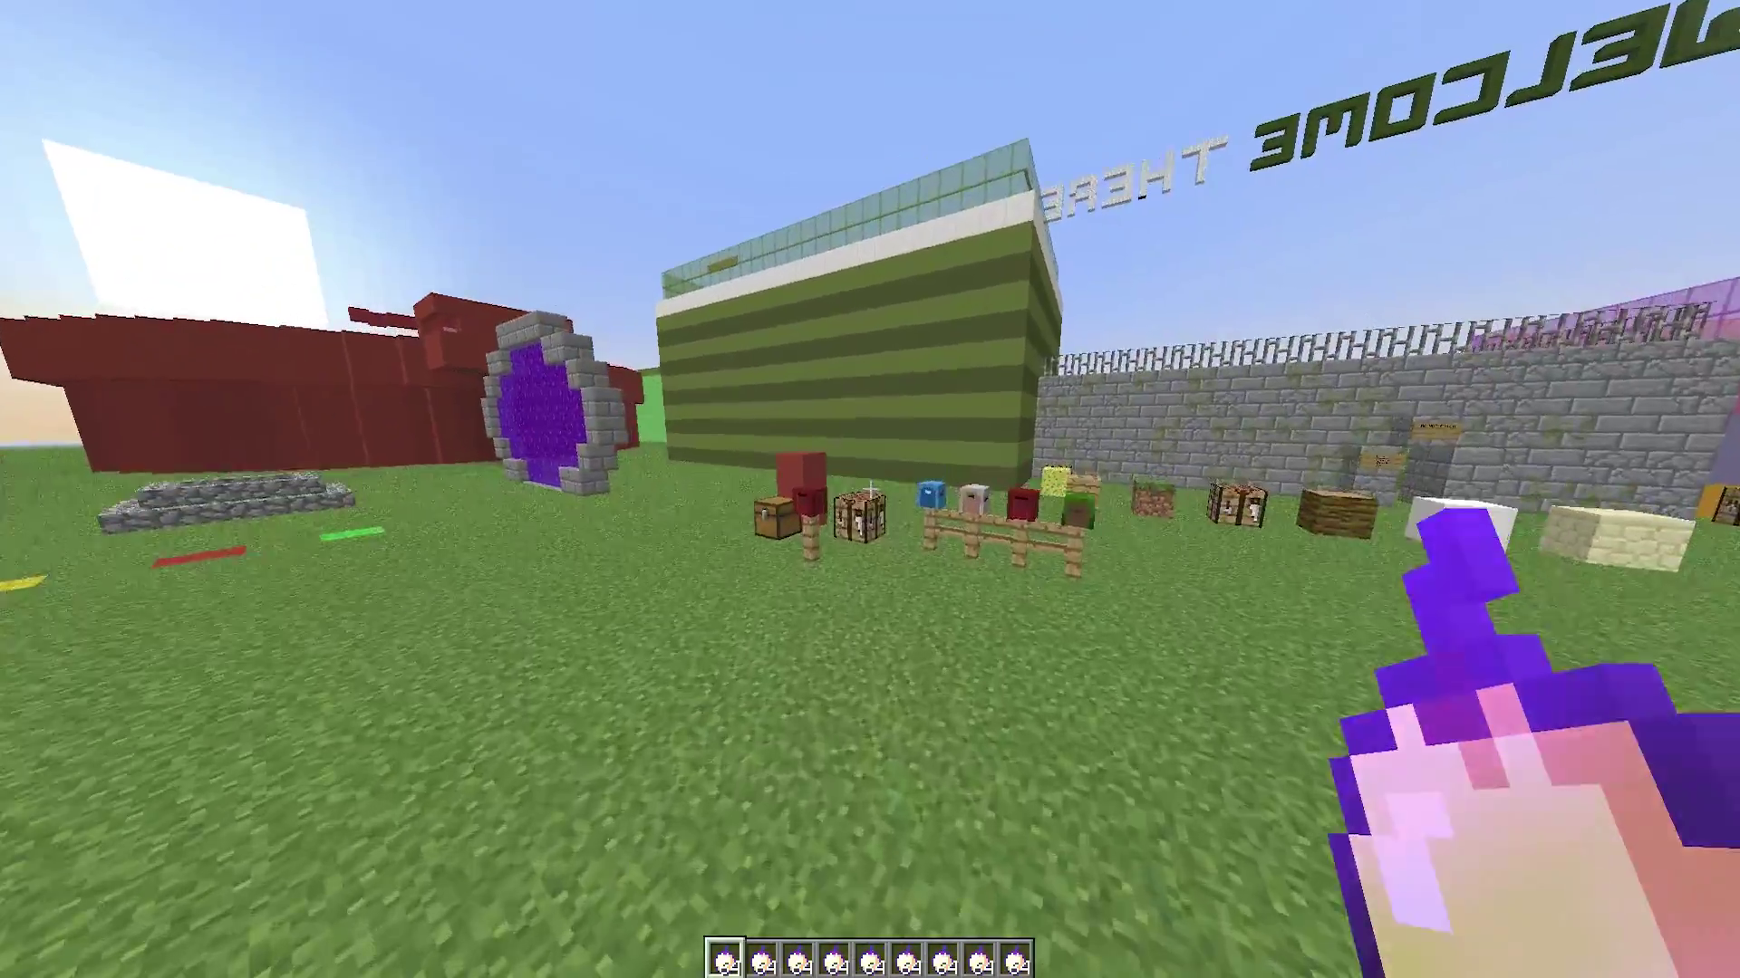
key(w)
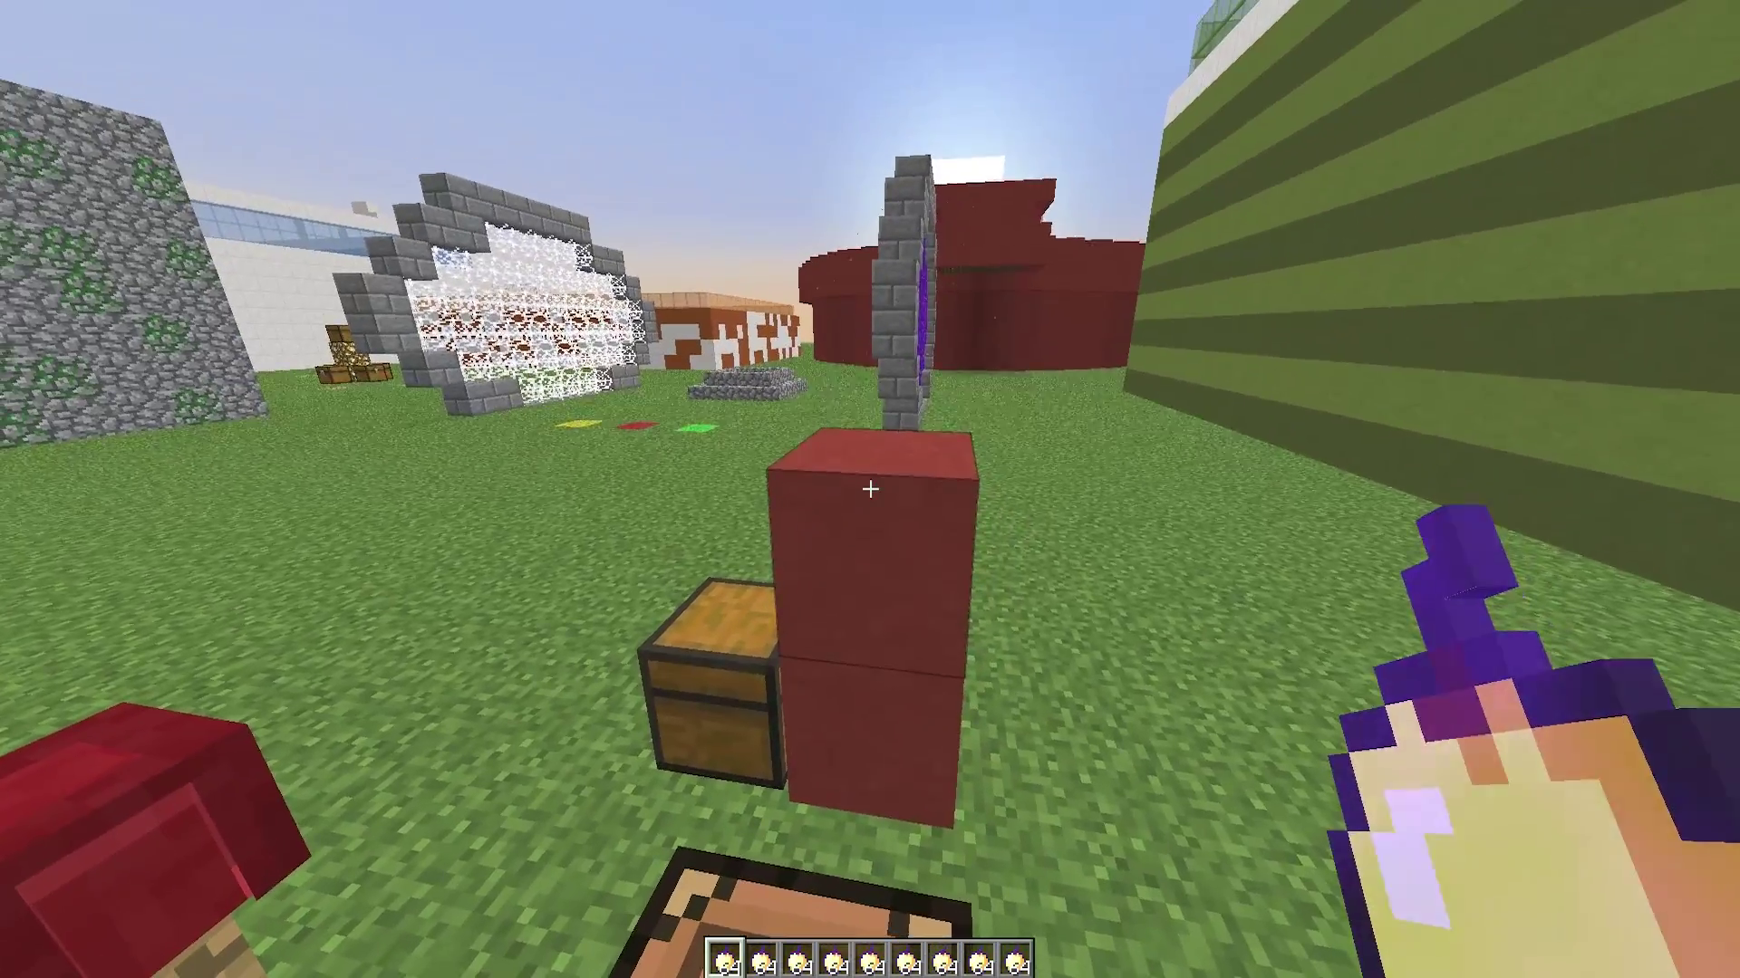
key(s)
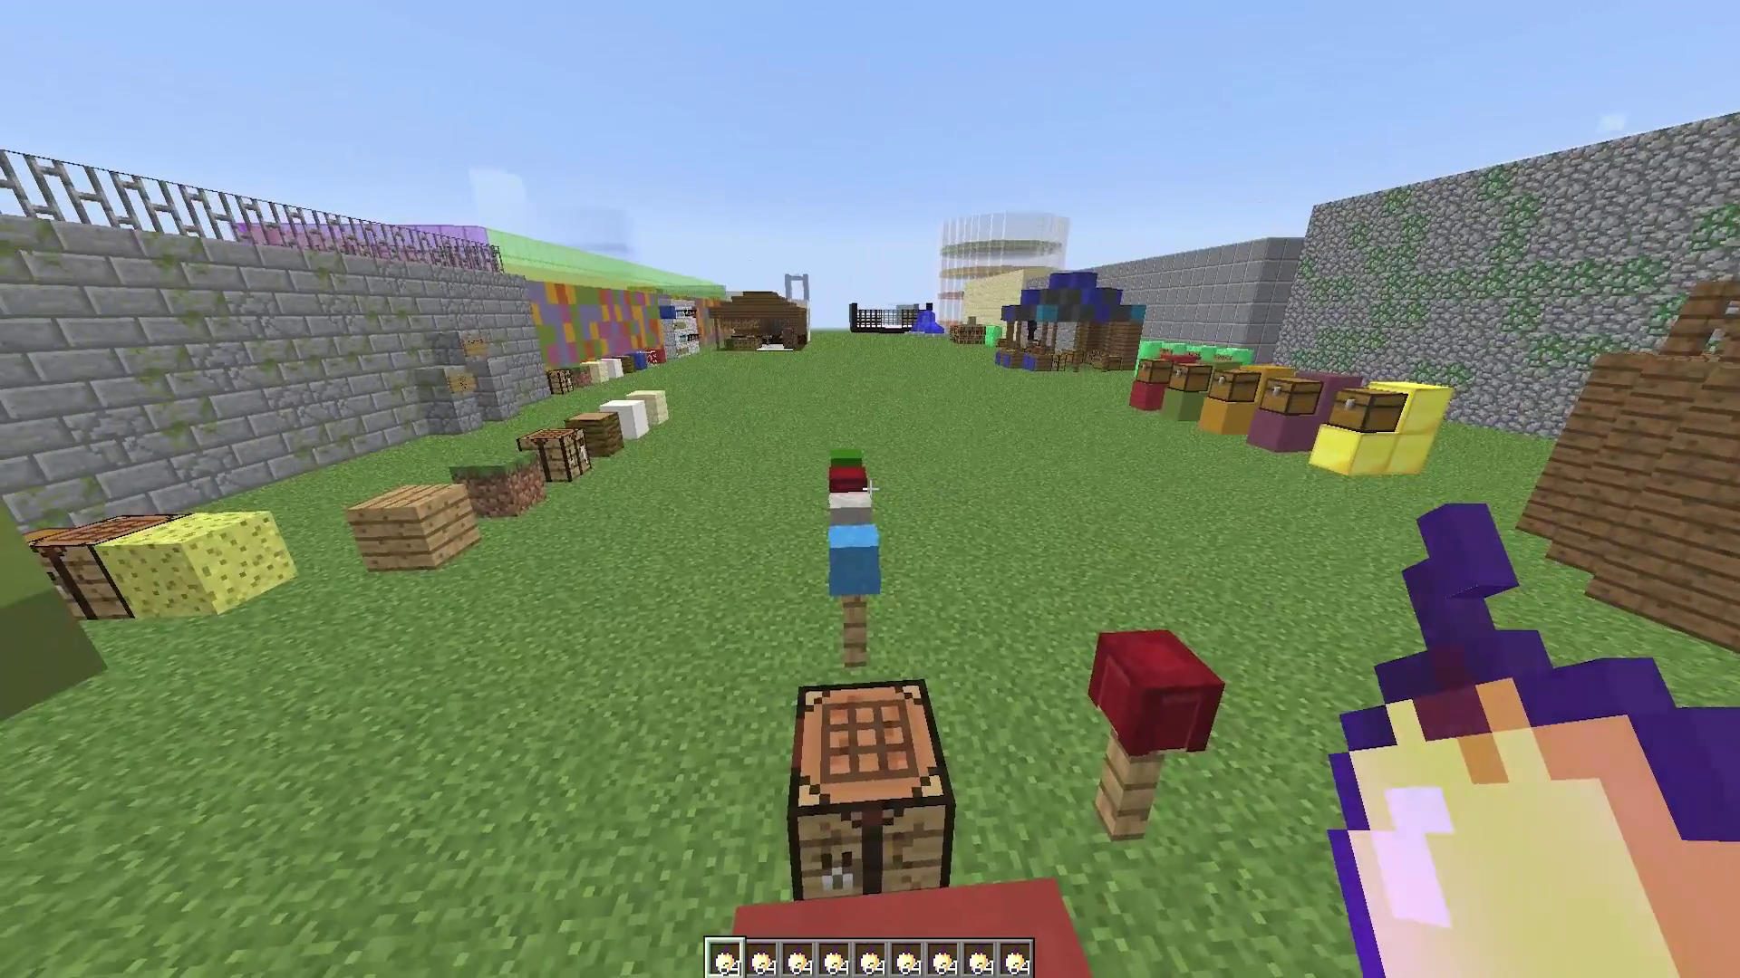
Clear all items from the player's creative inventory.
key(e)
key(e)
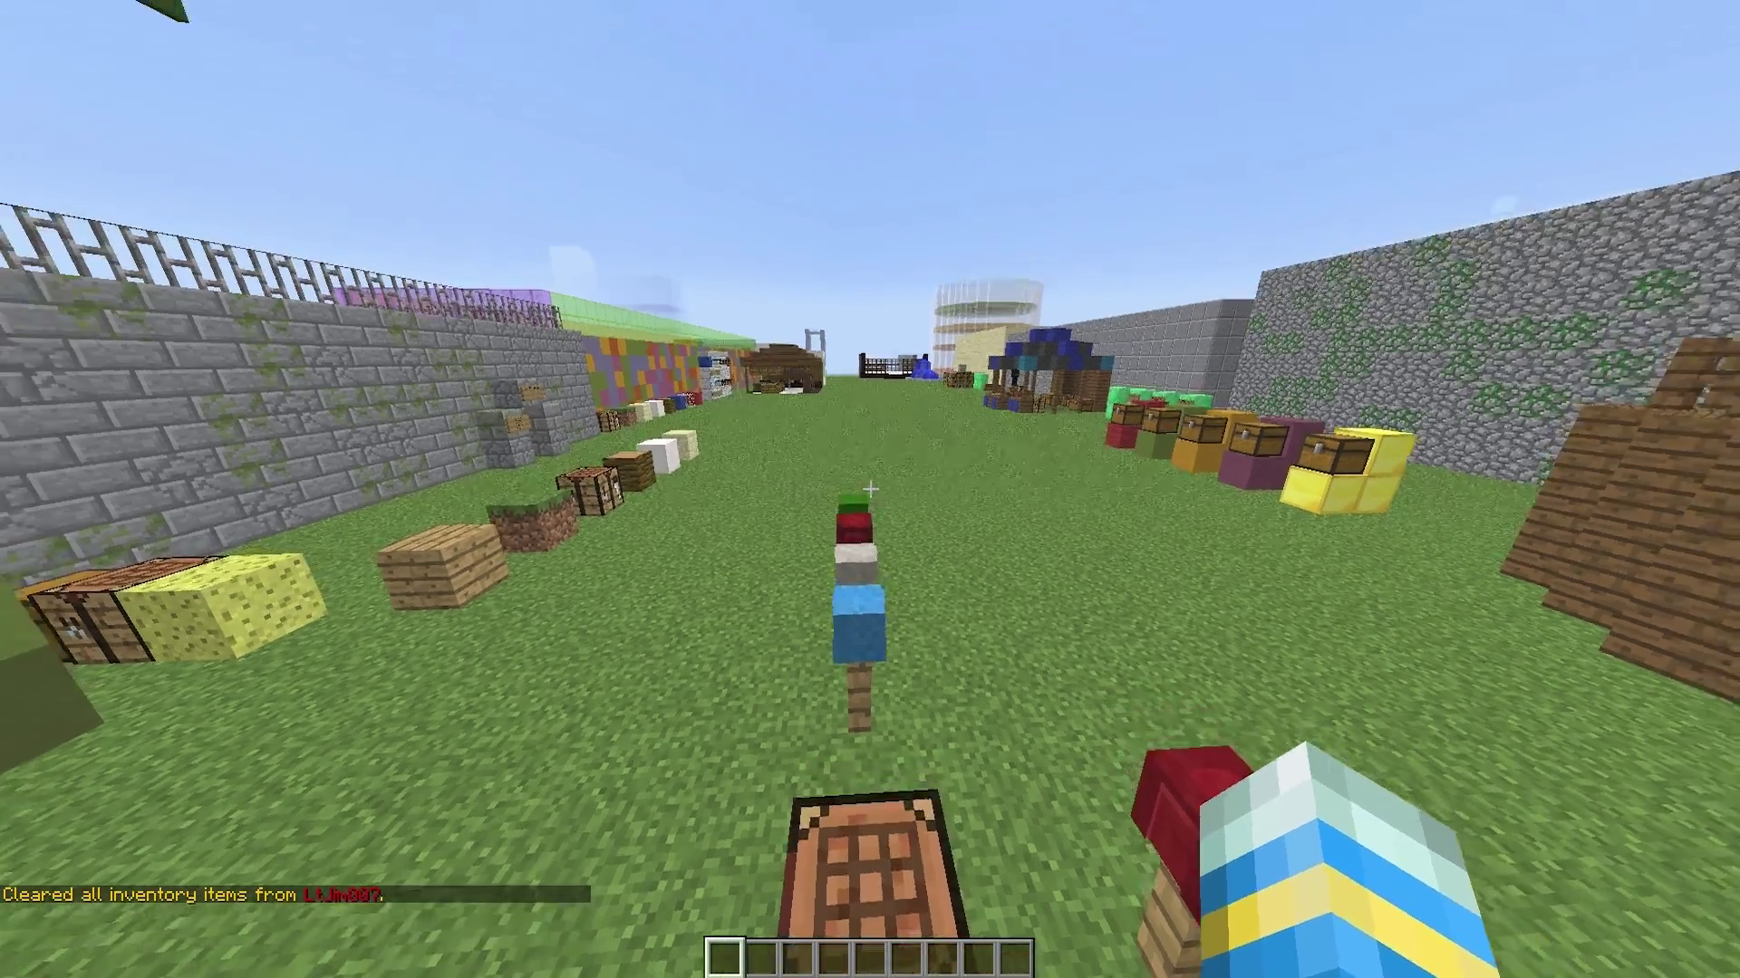
key(a)
key(w)
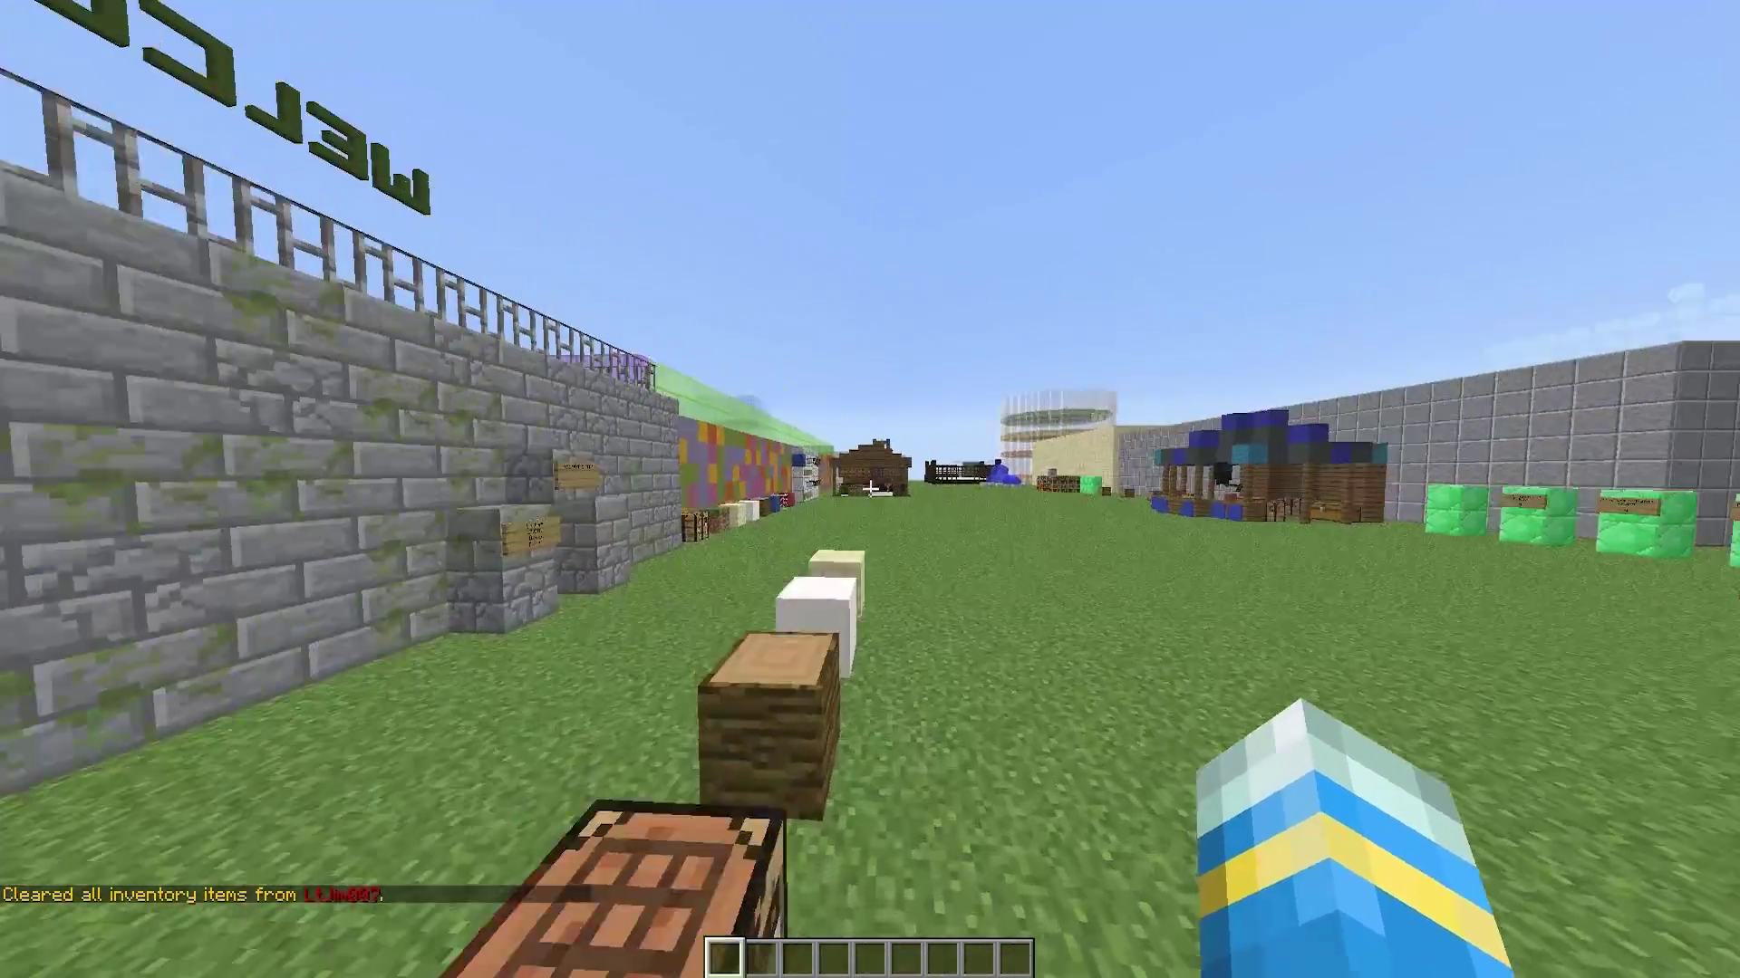
Switch to File Explorer and open the config YML file from the MultiInv plugin folder in Notepad++.
key(d)
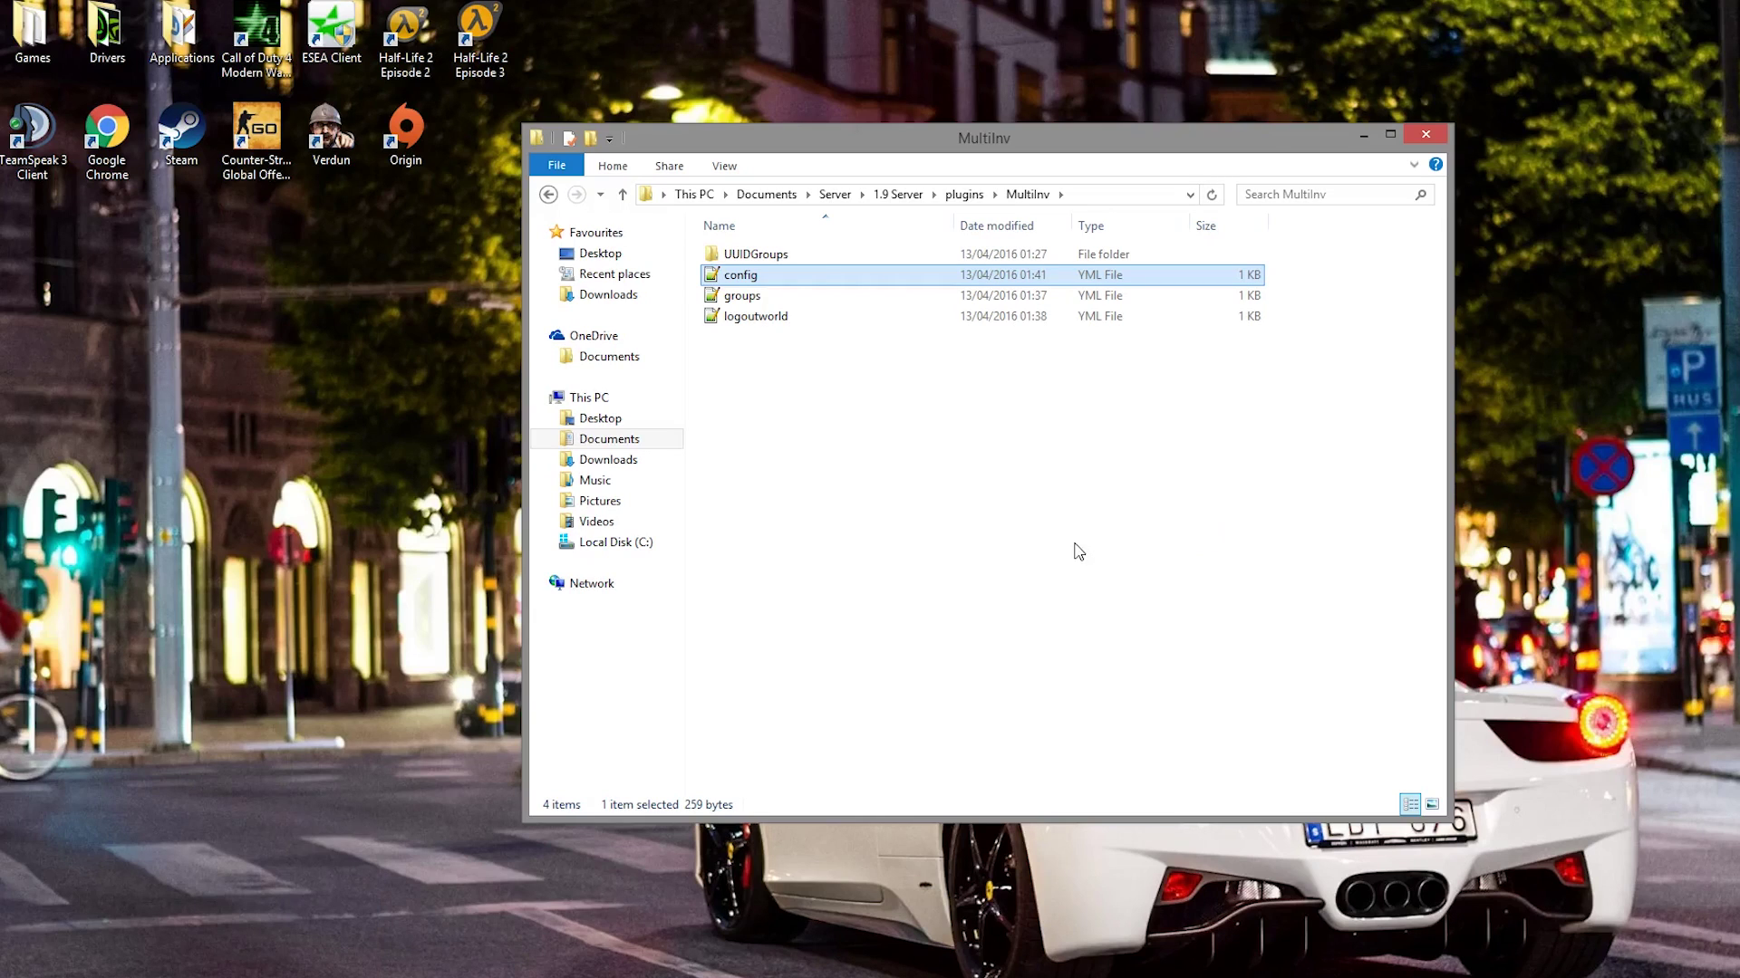
drag(1062, 541, 622, 156)
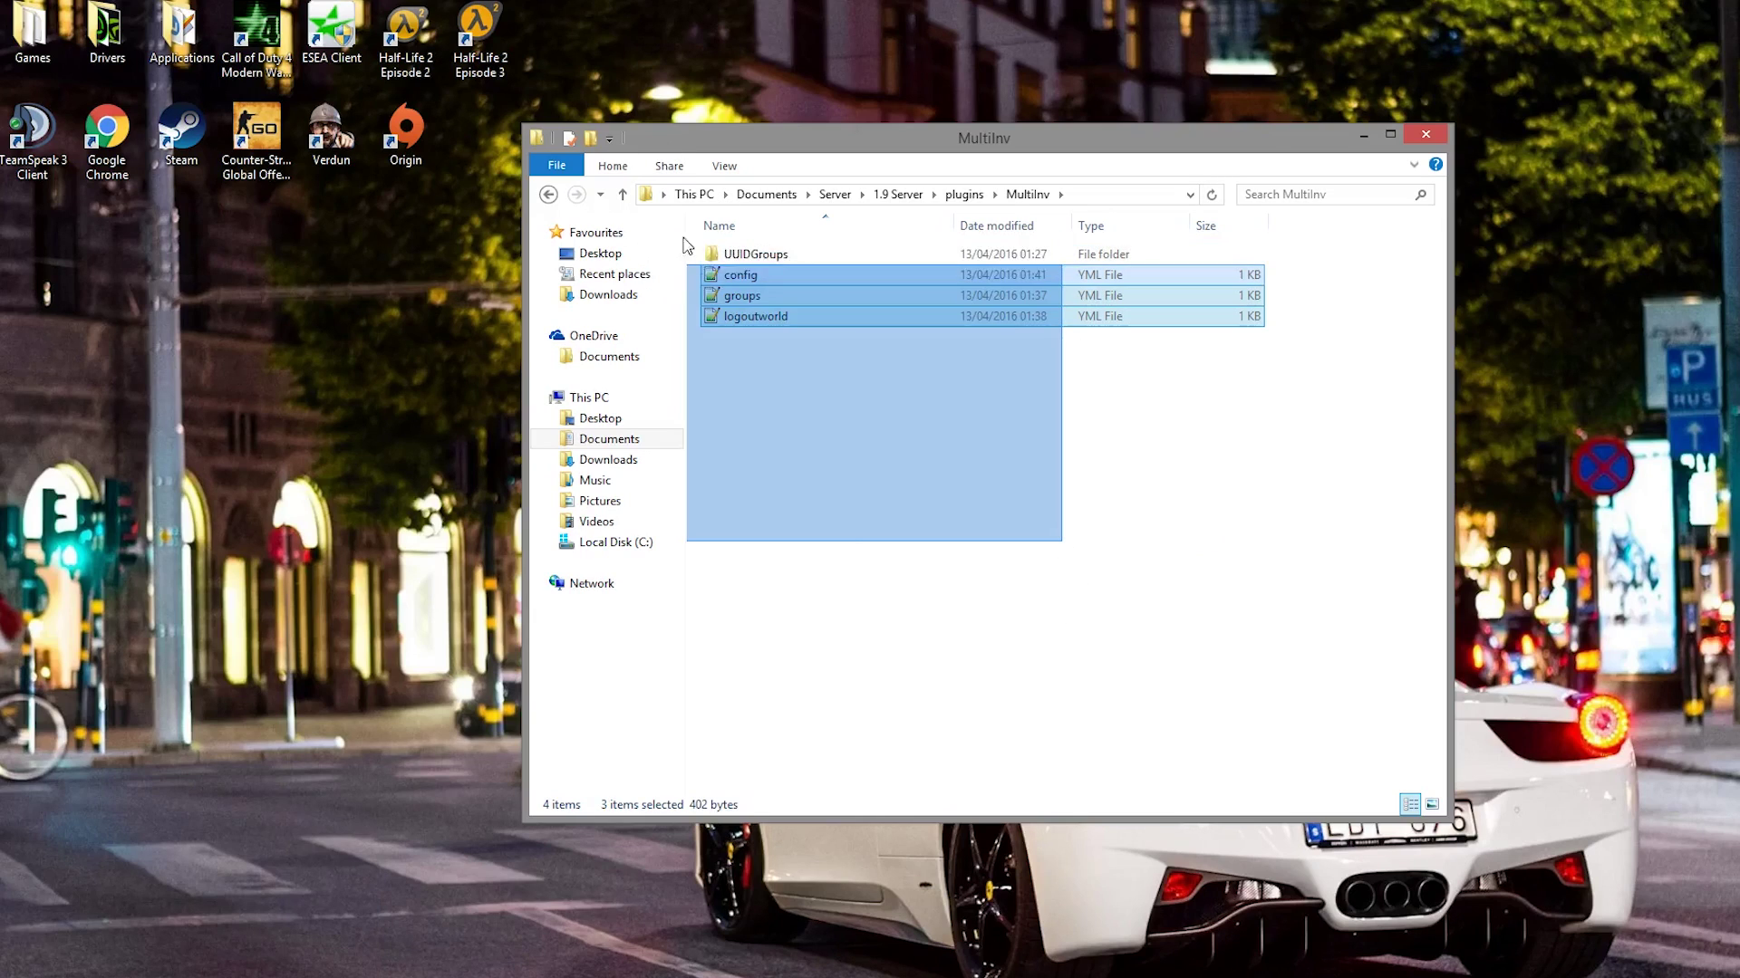
click(831, 451)
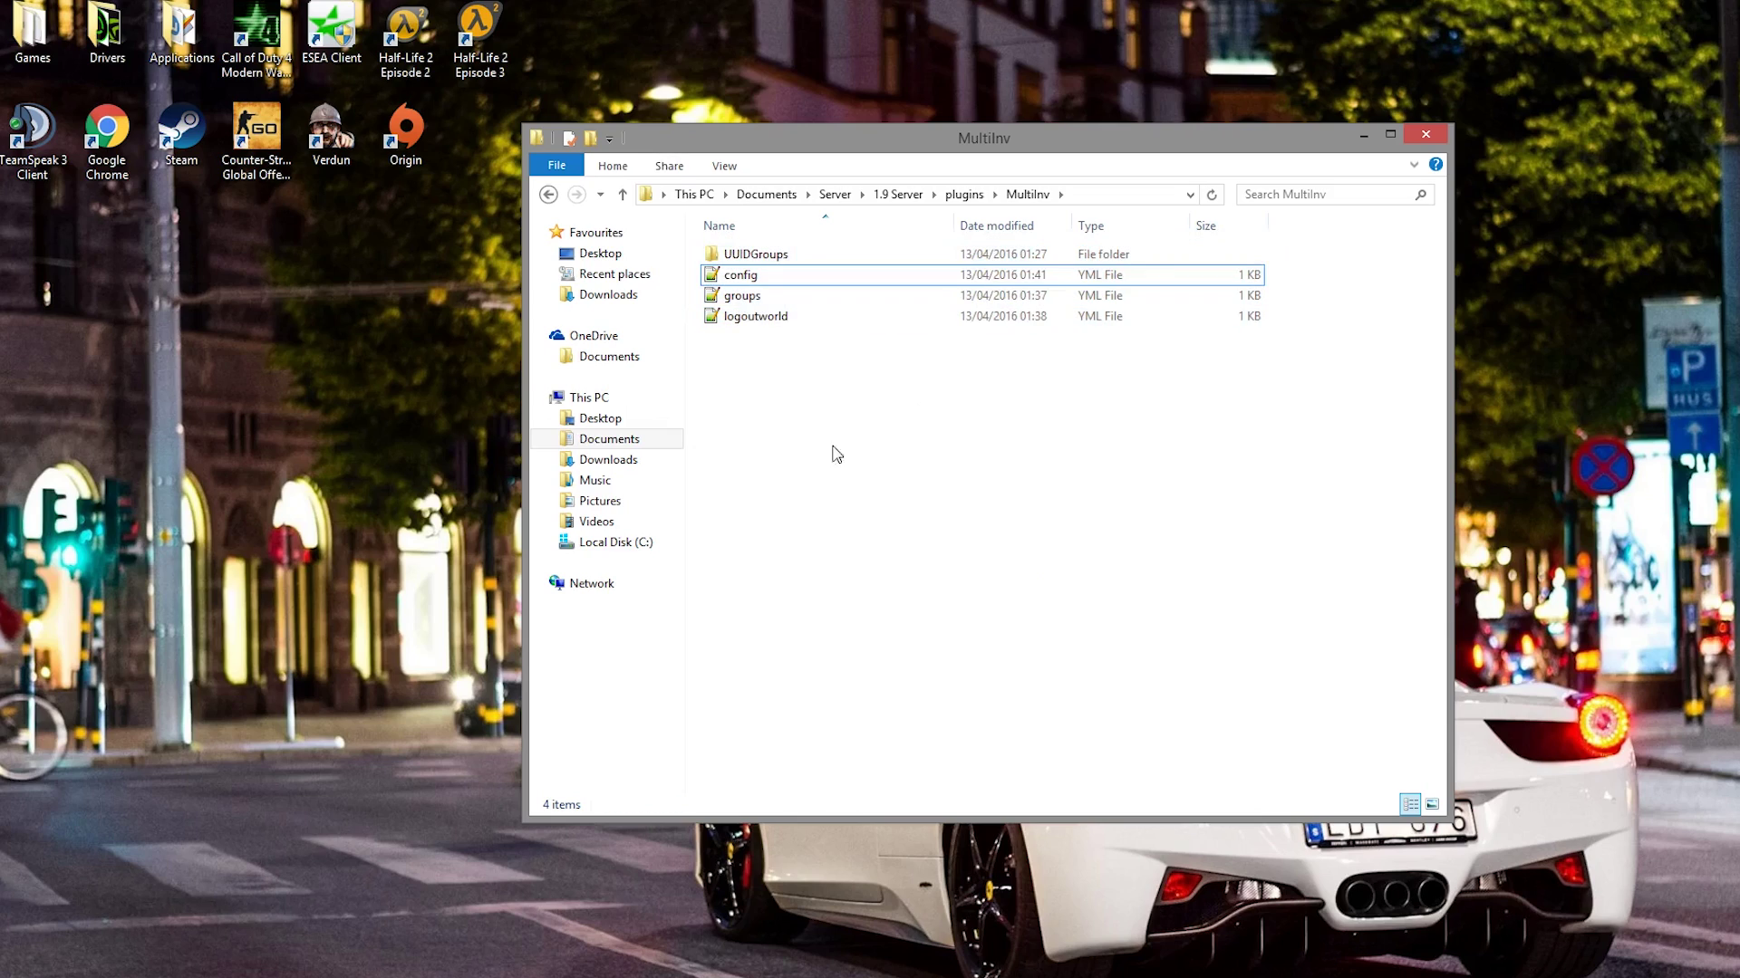
click(783, 282)
double_click(776, 281)
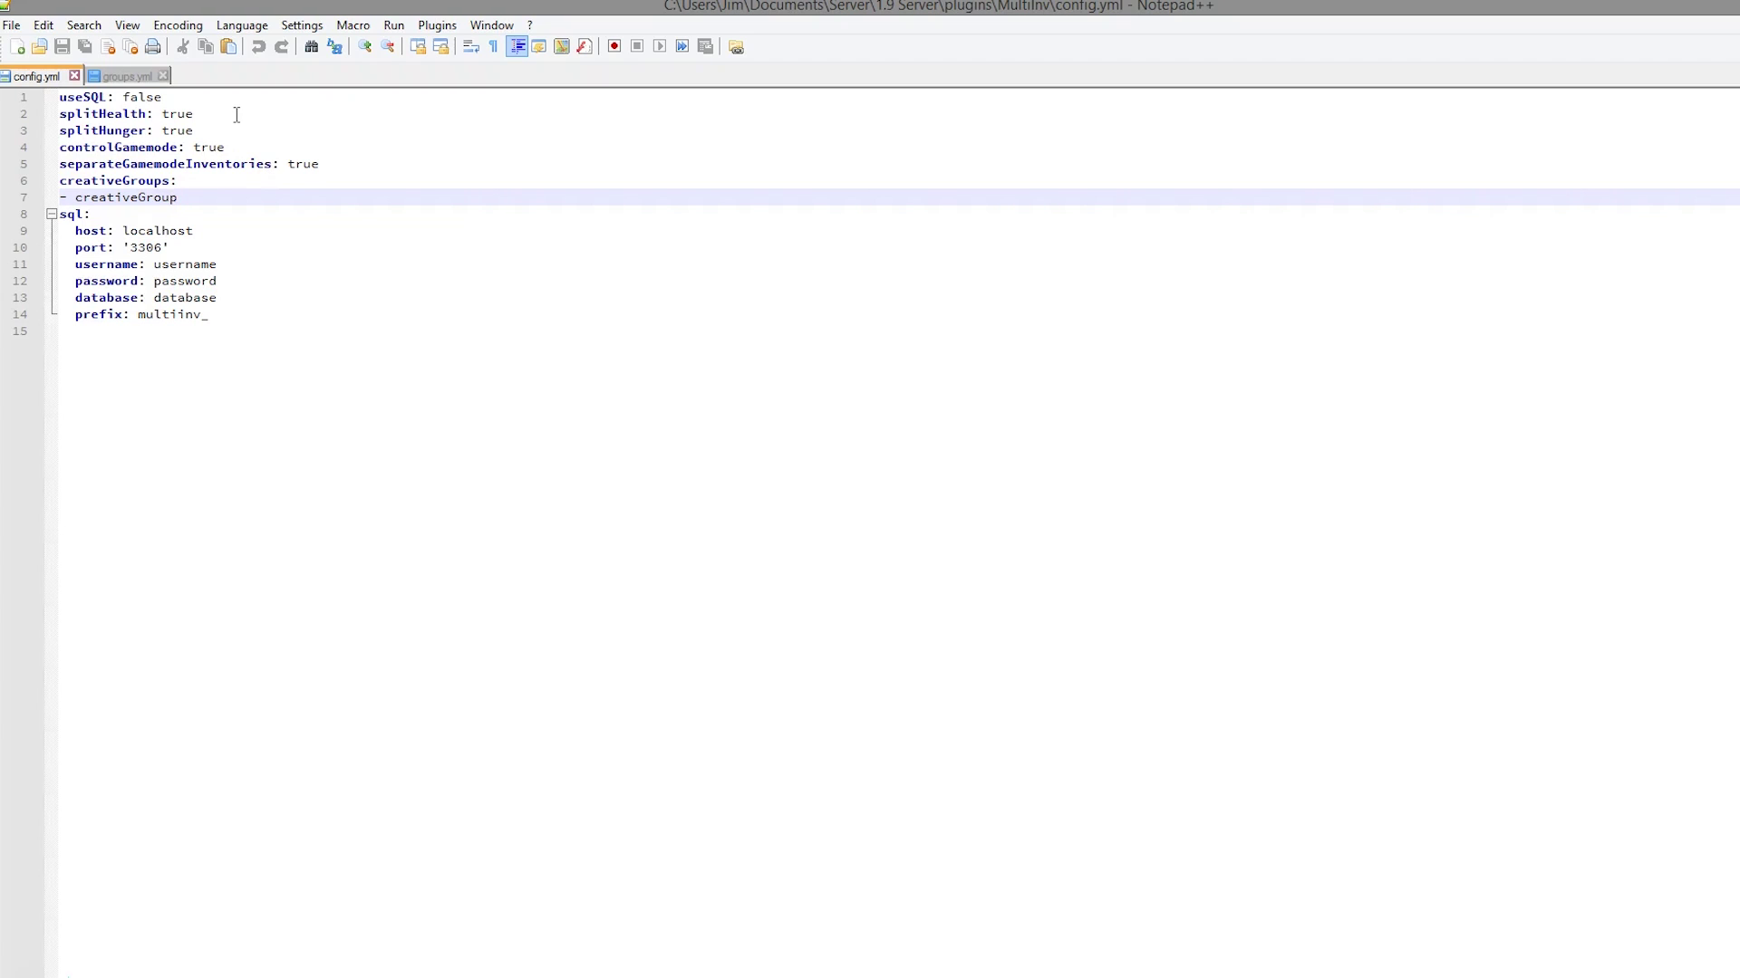
Review the useSQL, splitHealth, splitHunger, controlGamemode and separateGamemodeInventories settings in config.yml.
drag(237, 115, 20, 100)
drag(216, 119, 58, 114)
drag(210, 131, 18, 113)
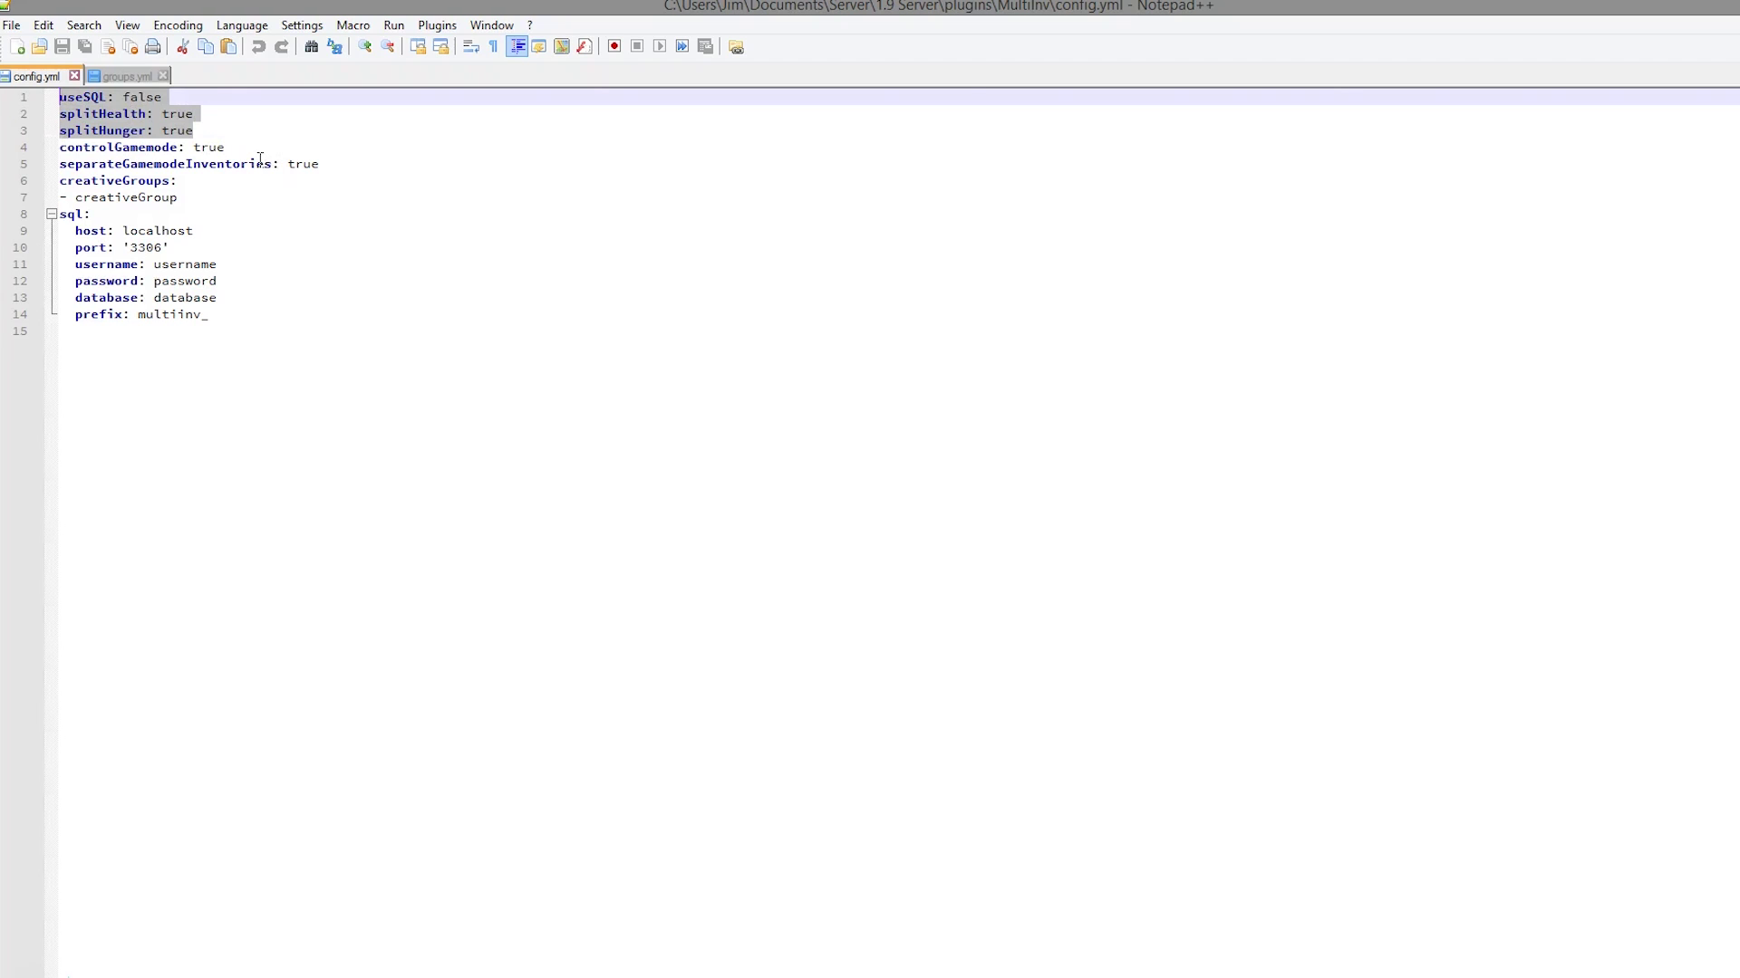
drag(264, 152, 70, 143)
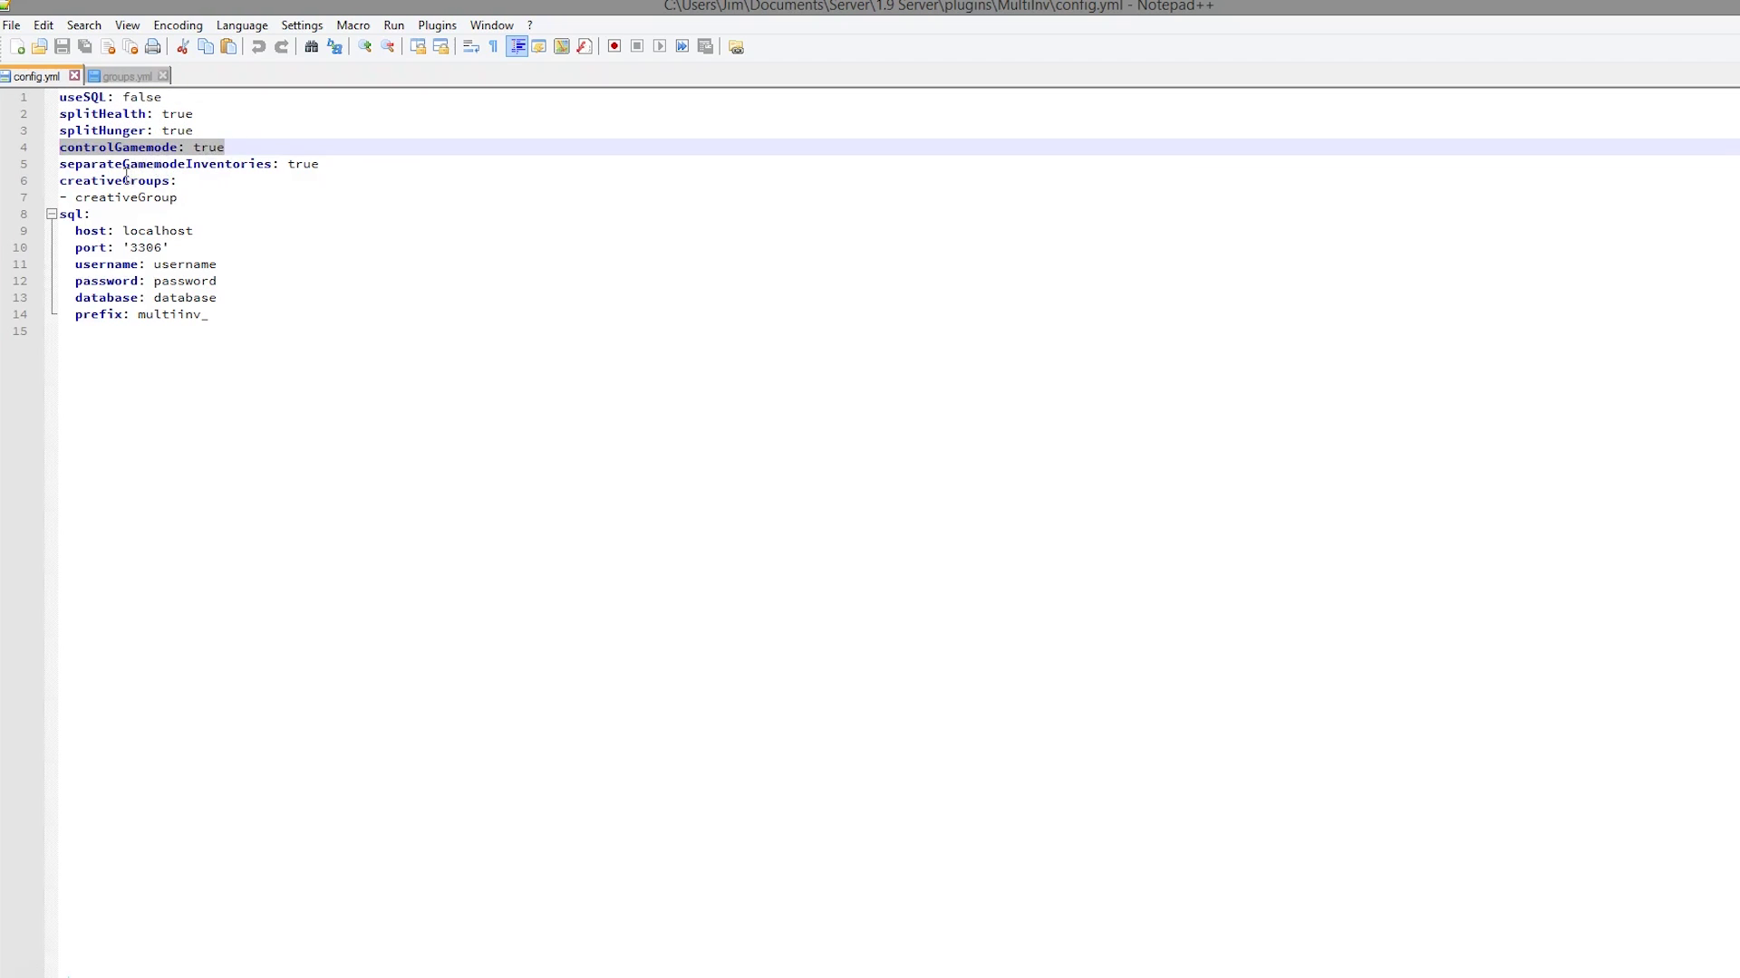
drag(59, 167, 356, 170)
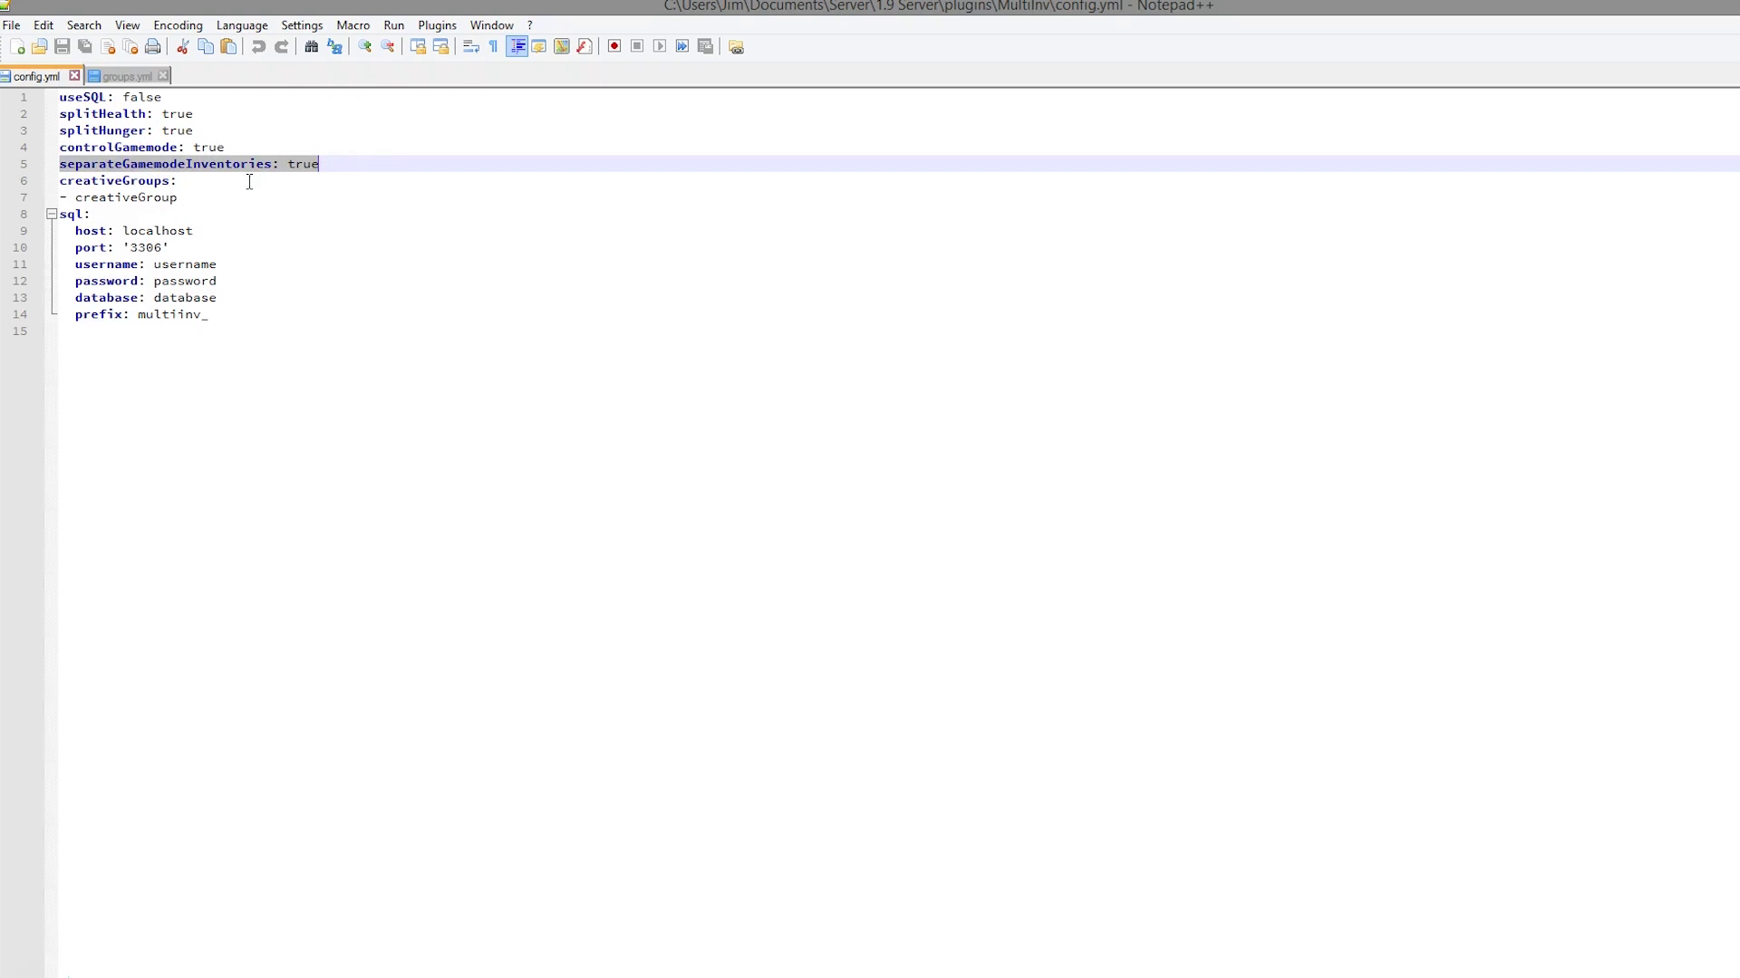
Examine the creativeGroups setting and its creativeGroup entry in config.yml.
click(189, 183)
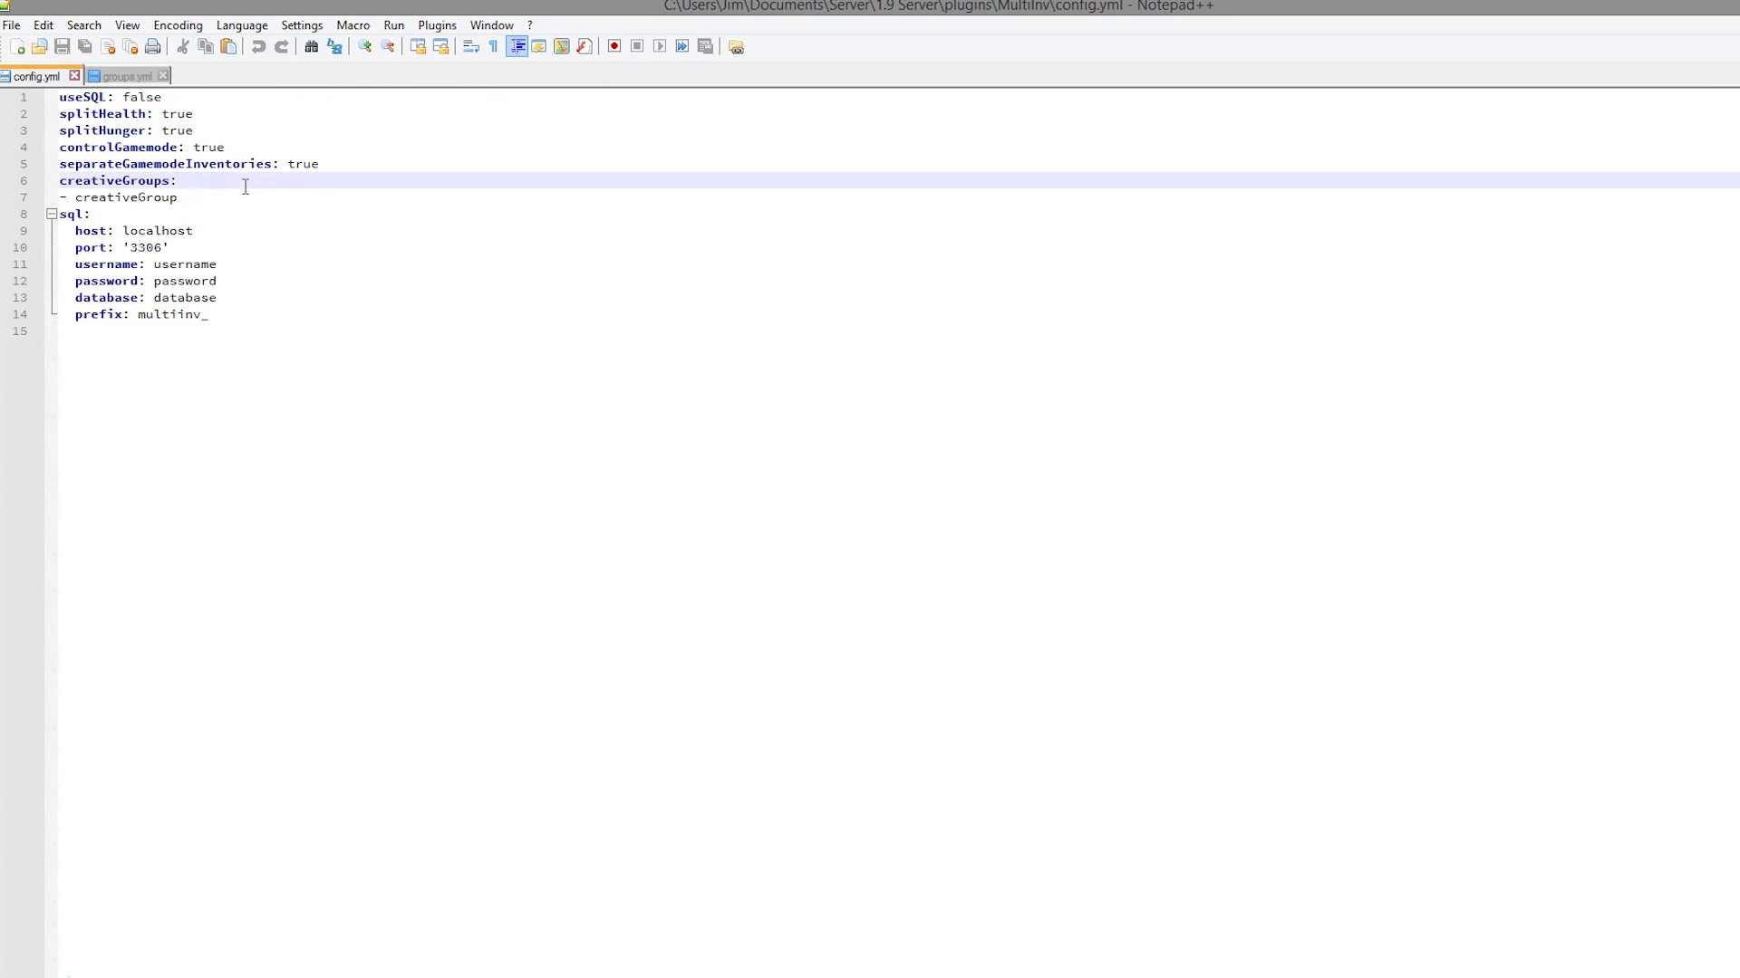
drag(188, 182, 28, 194)
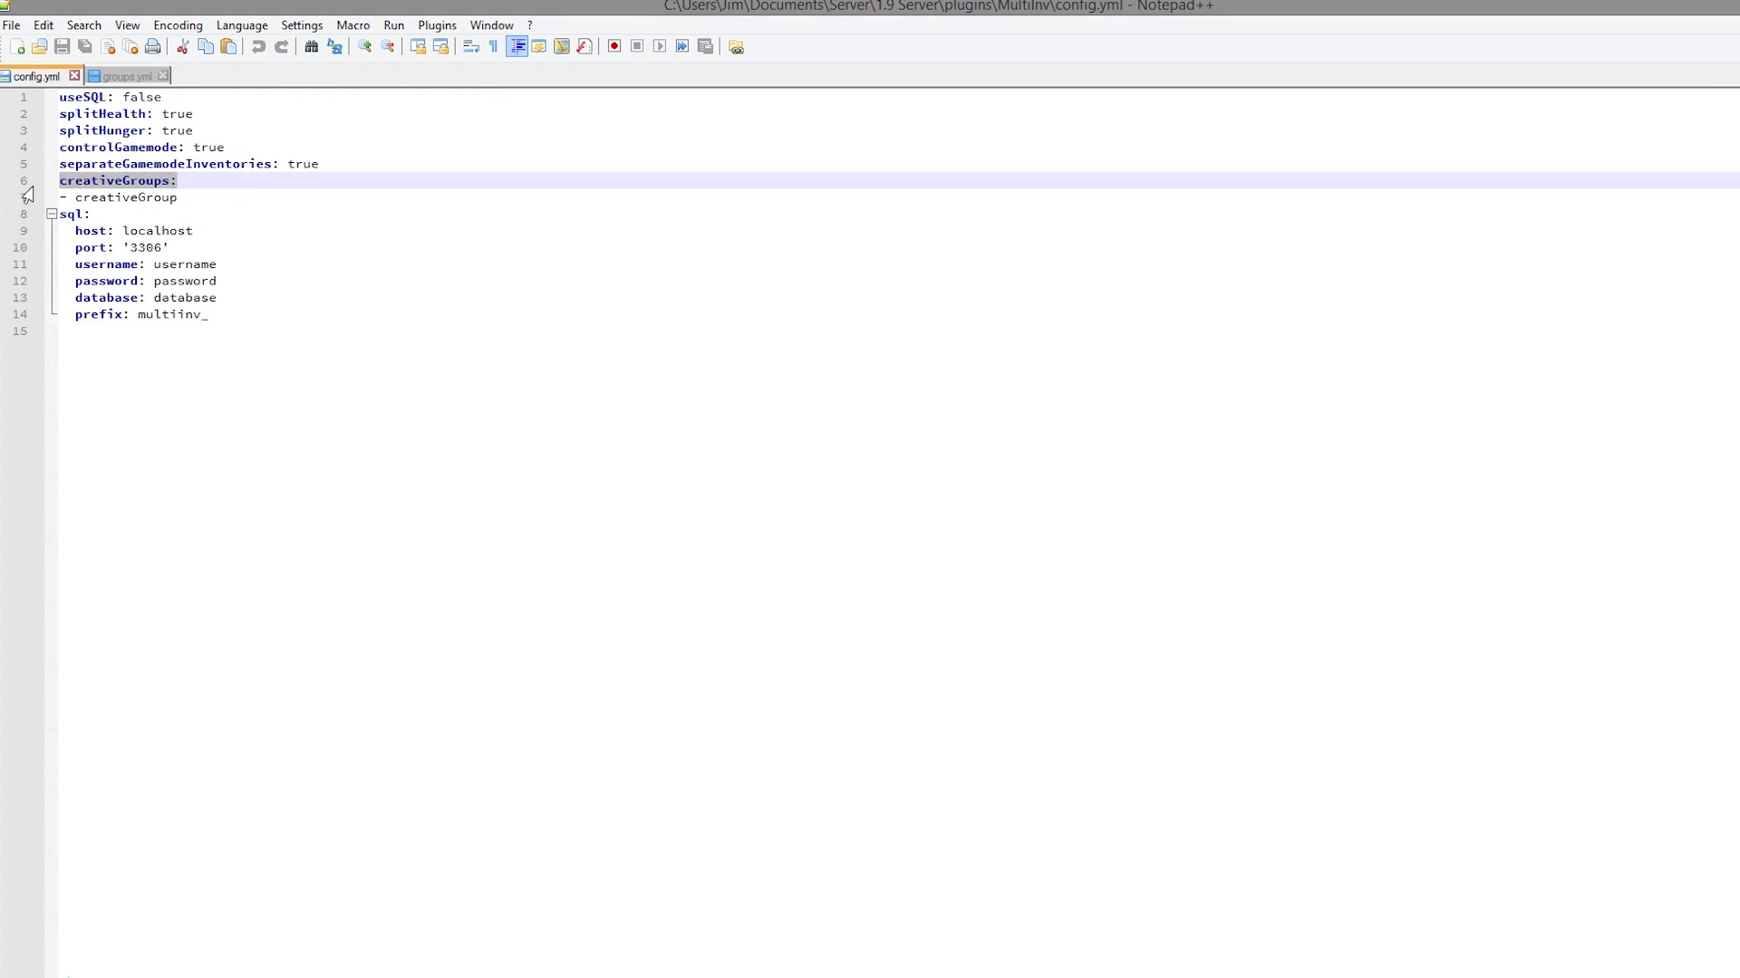
drag(196, 198, 31, 198)
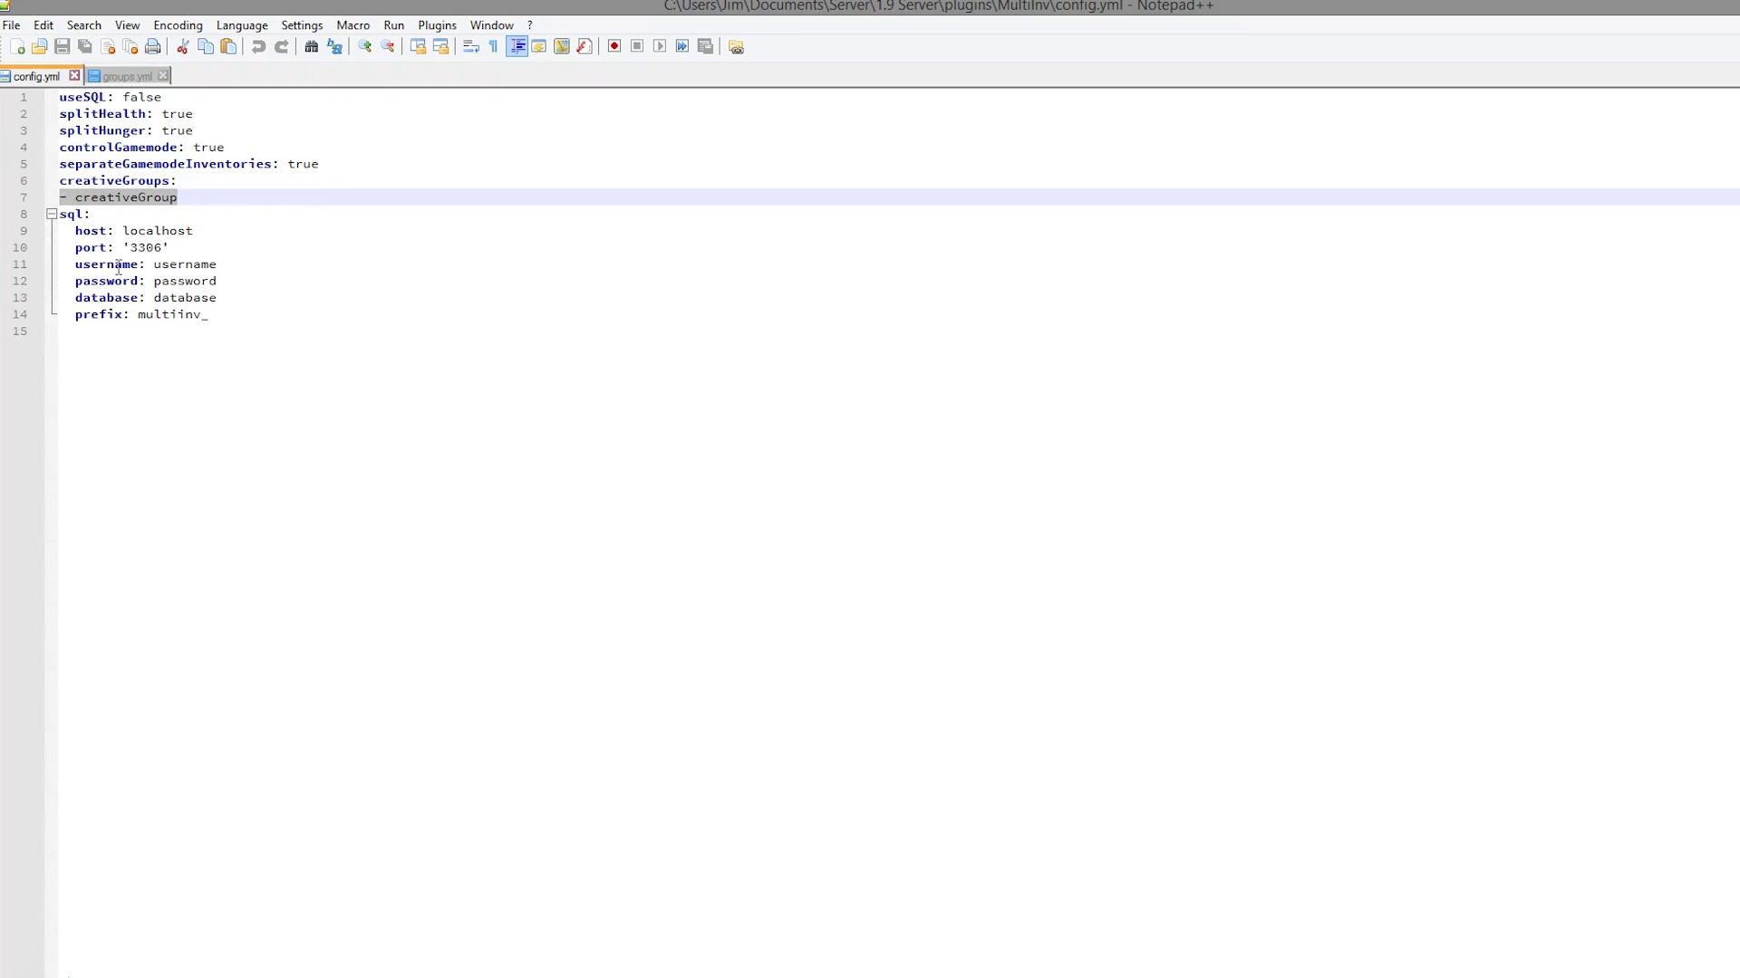
Examine the sql connection settings at the end of config.yml and leave the editor.
drag(287, 335, 36, 232)
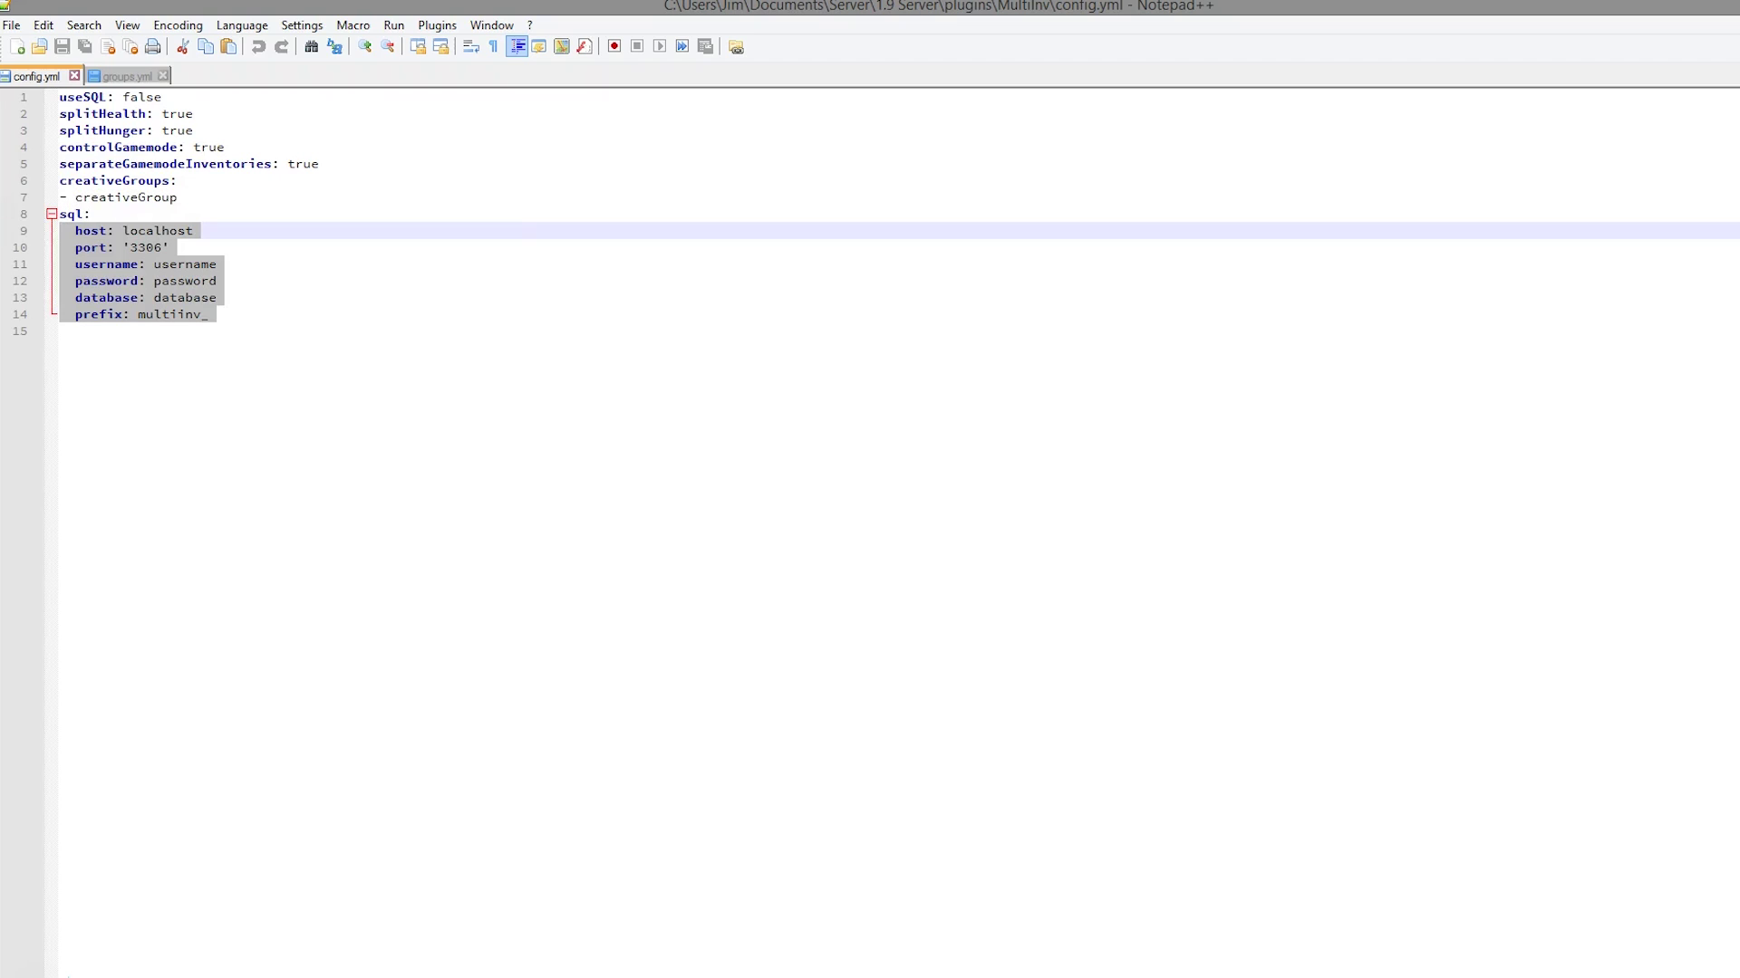
click(615, 640)
key(alt+F4)
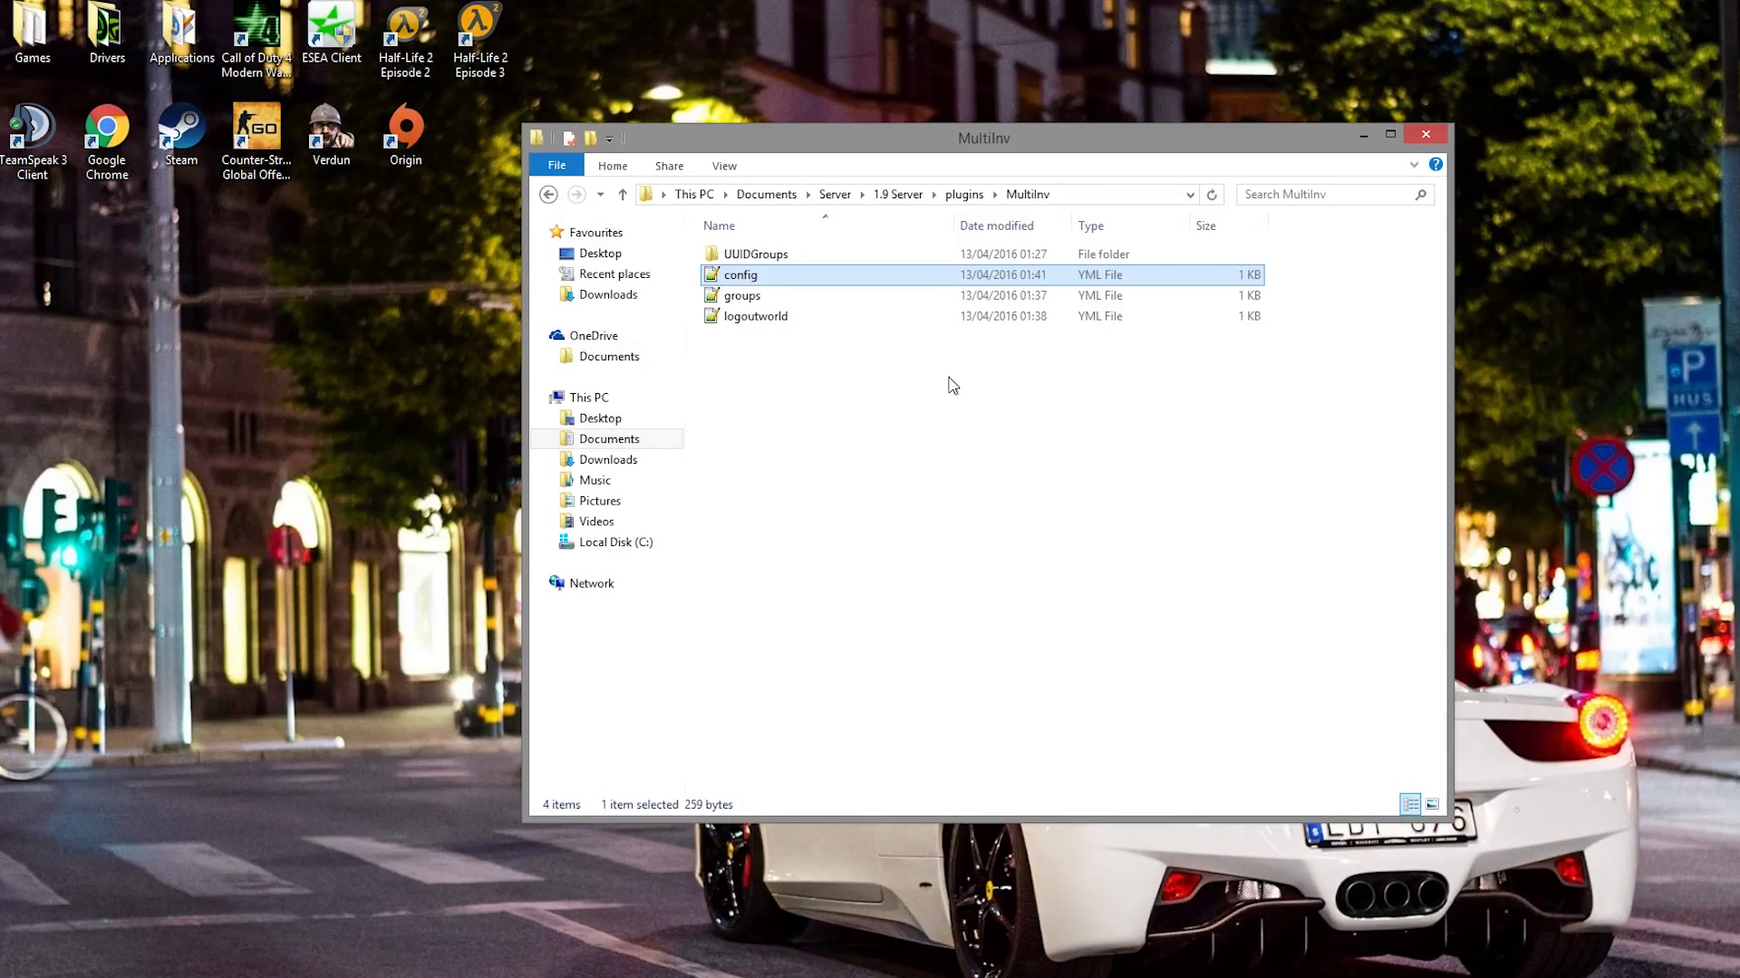
Open the groups YML file from the MultiInv folder and examine the creative and creative_VIP worlds under creaiveGroup.
double_click(794, 296)
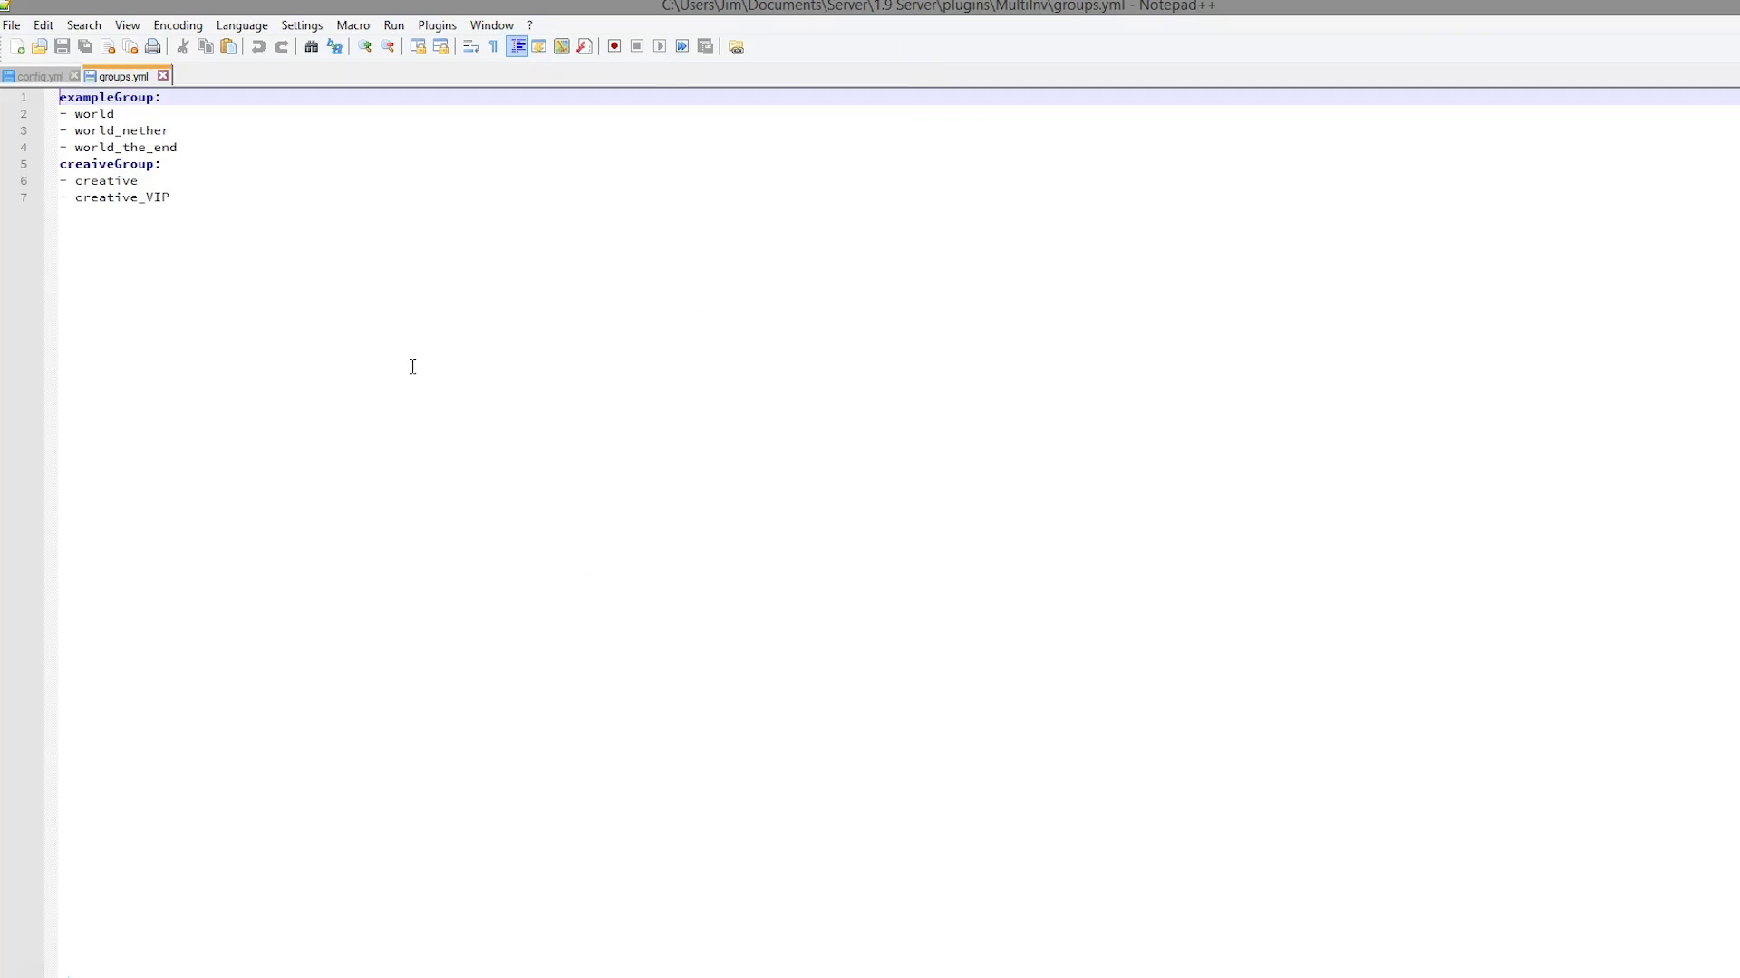
click(204, 190)
drag(181, 167, 20, 187)
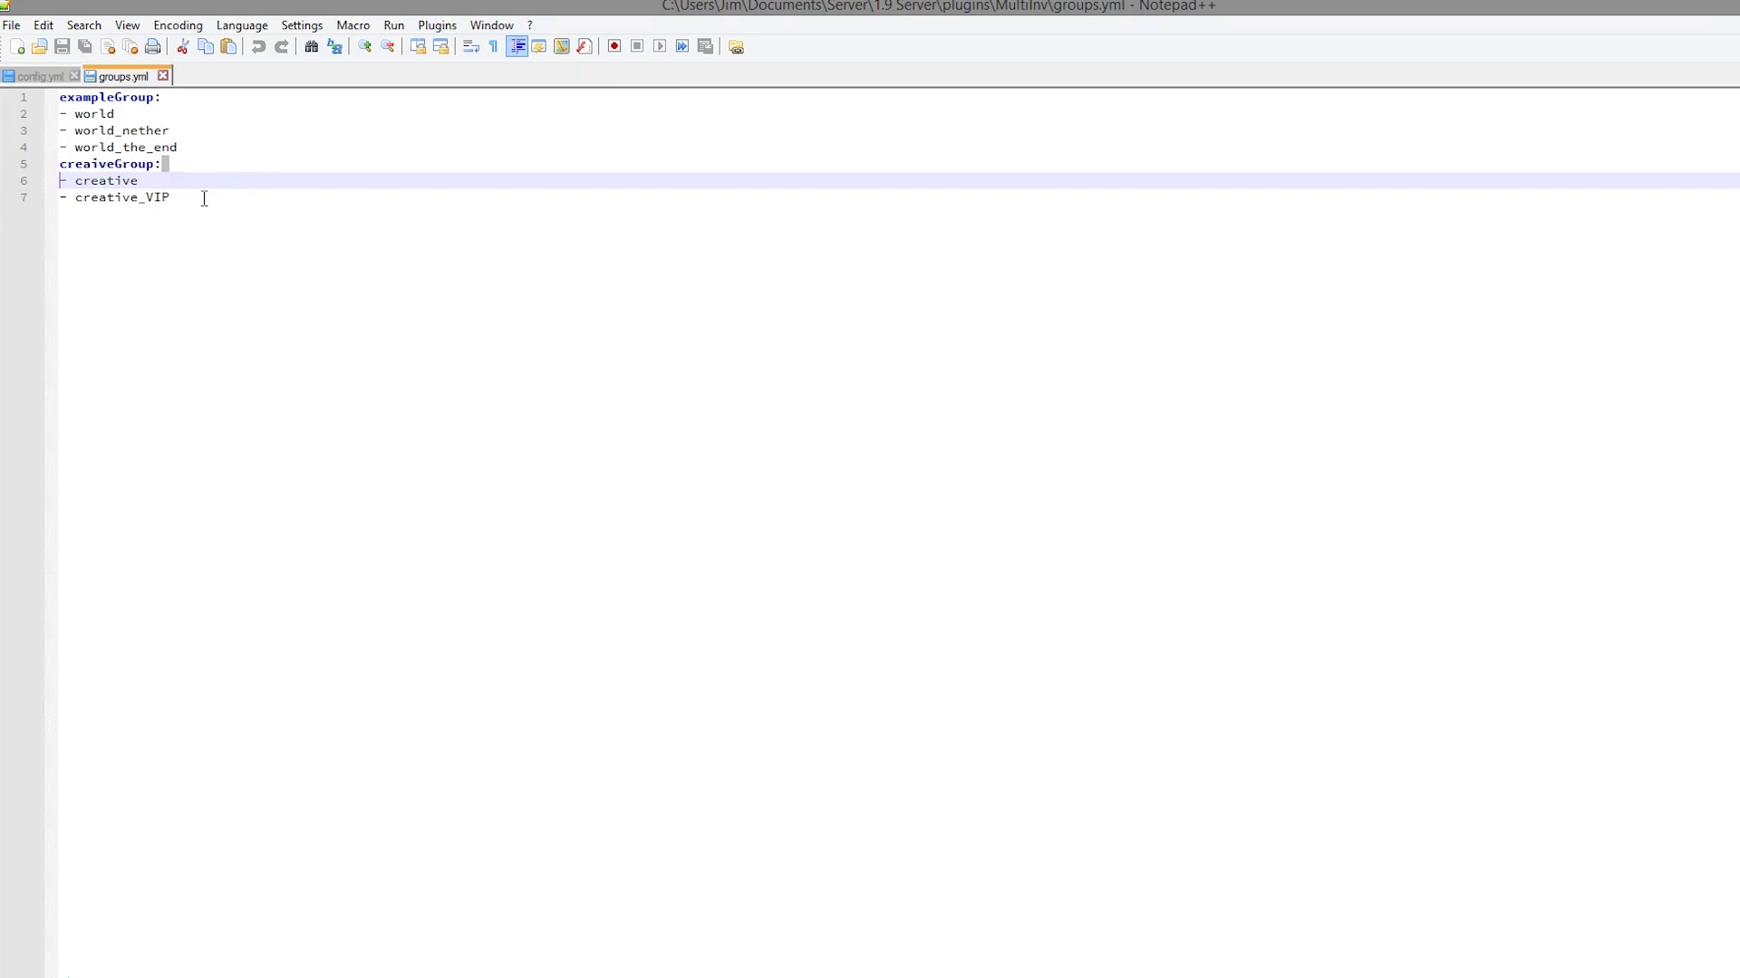
drag(204, 197, 43, 192)
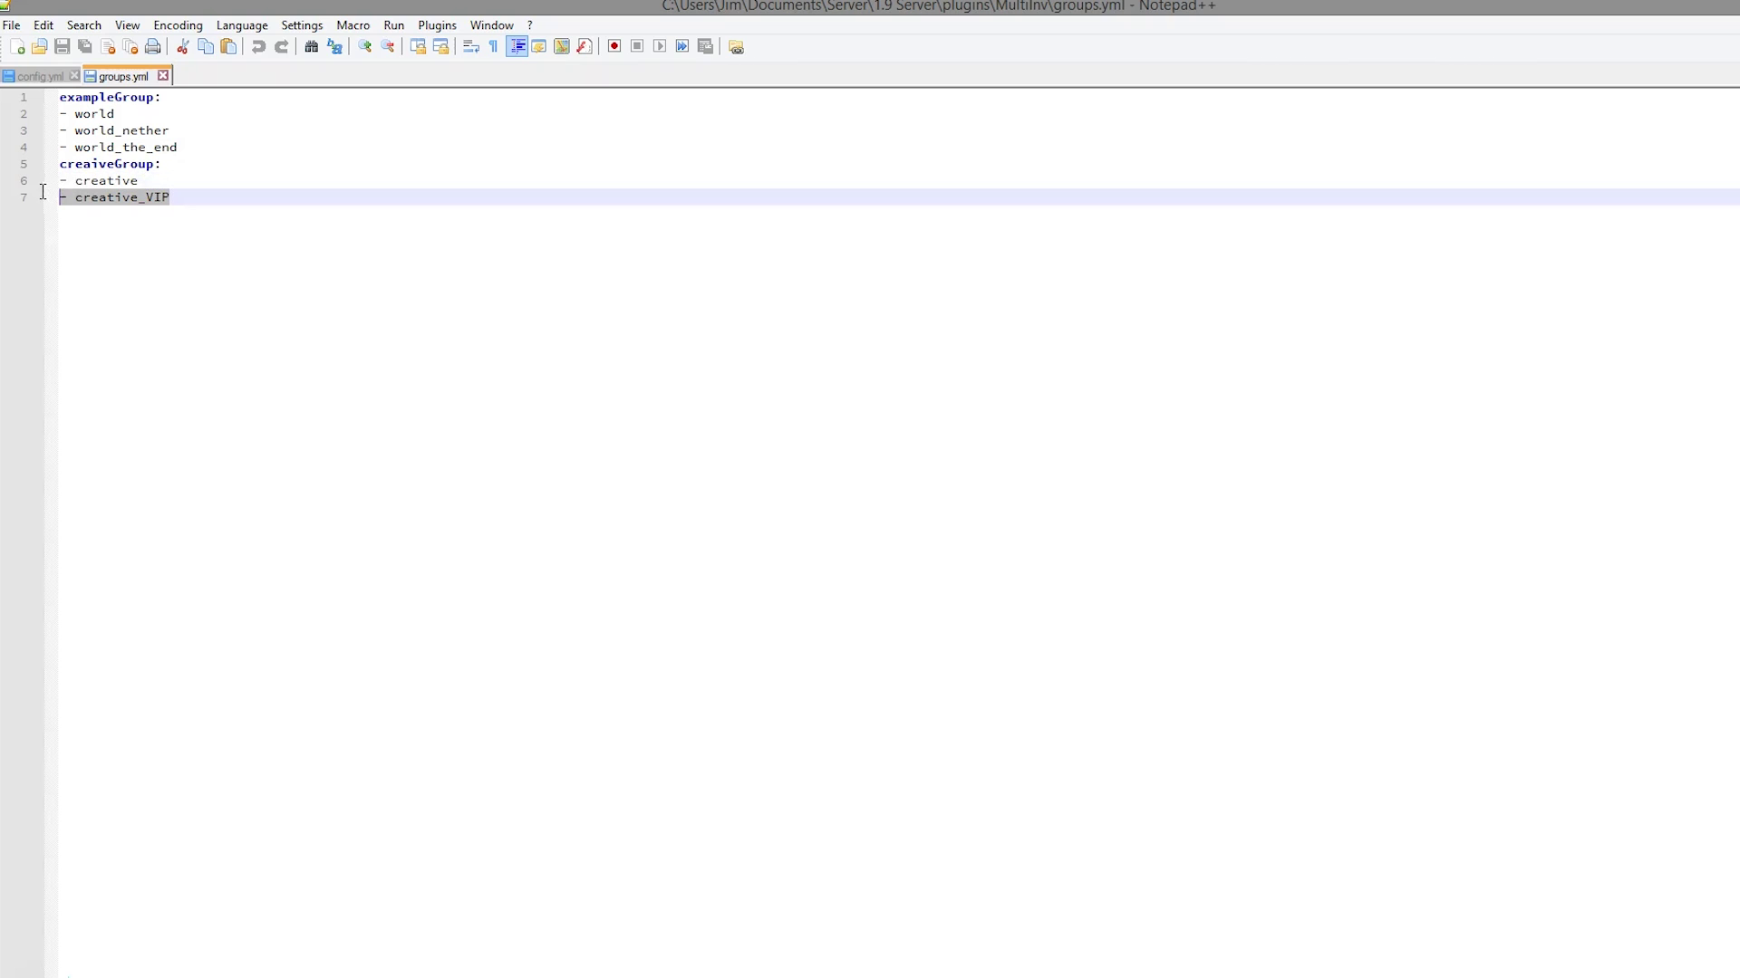
click(194, 169)
Duplicate the creaiveGroup heading with its creative entry below creative_VIP, rename the copied heading to VIPGROUP, and save groups.yml.
drag(145, 181, 42, 164)
key(ctrl+c)
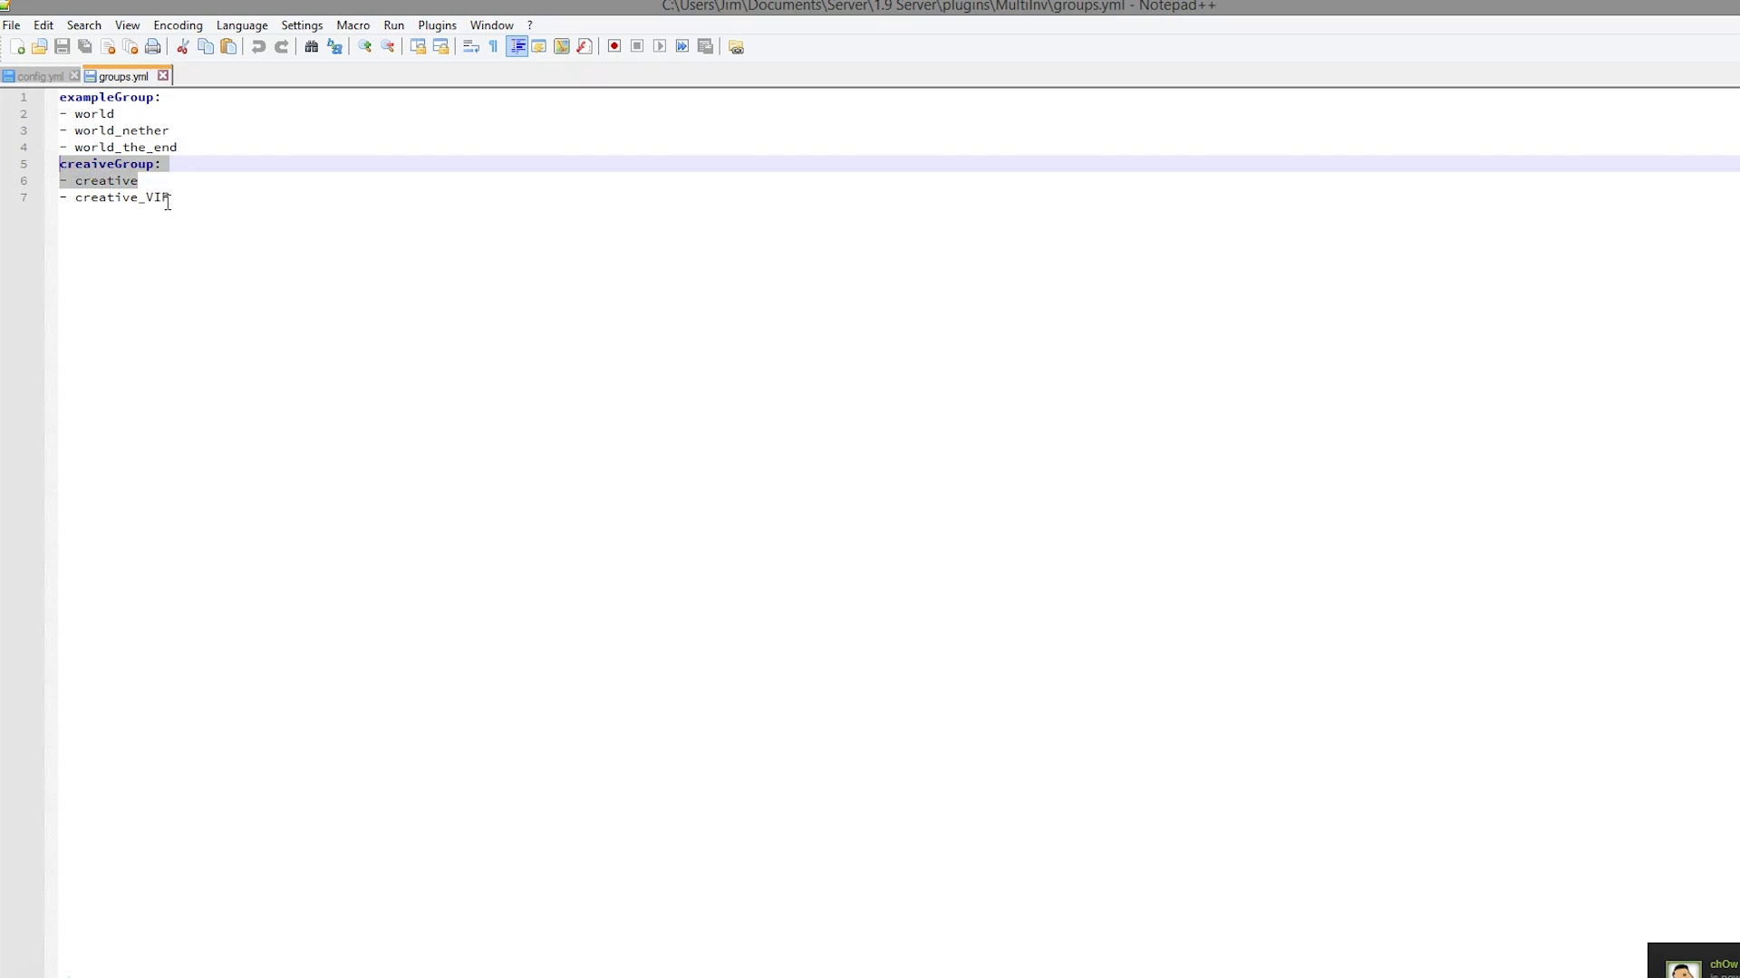
click(167, 199)
key(Return)
key(BackSpace)
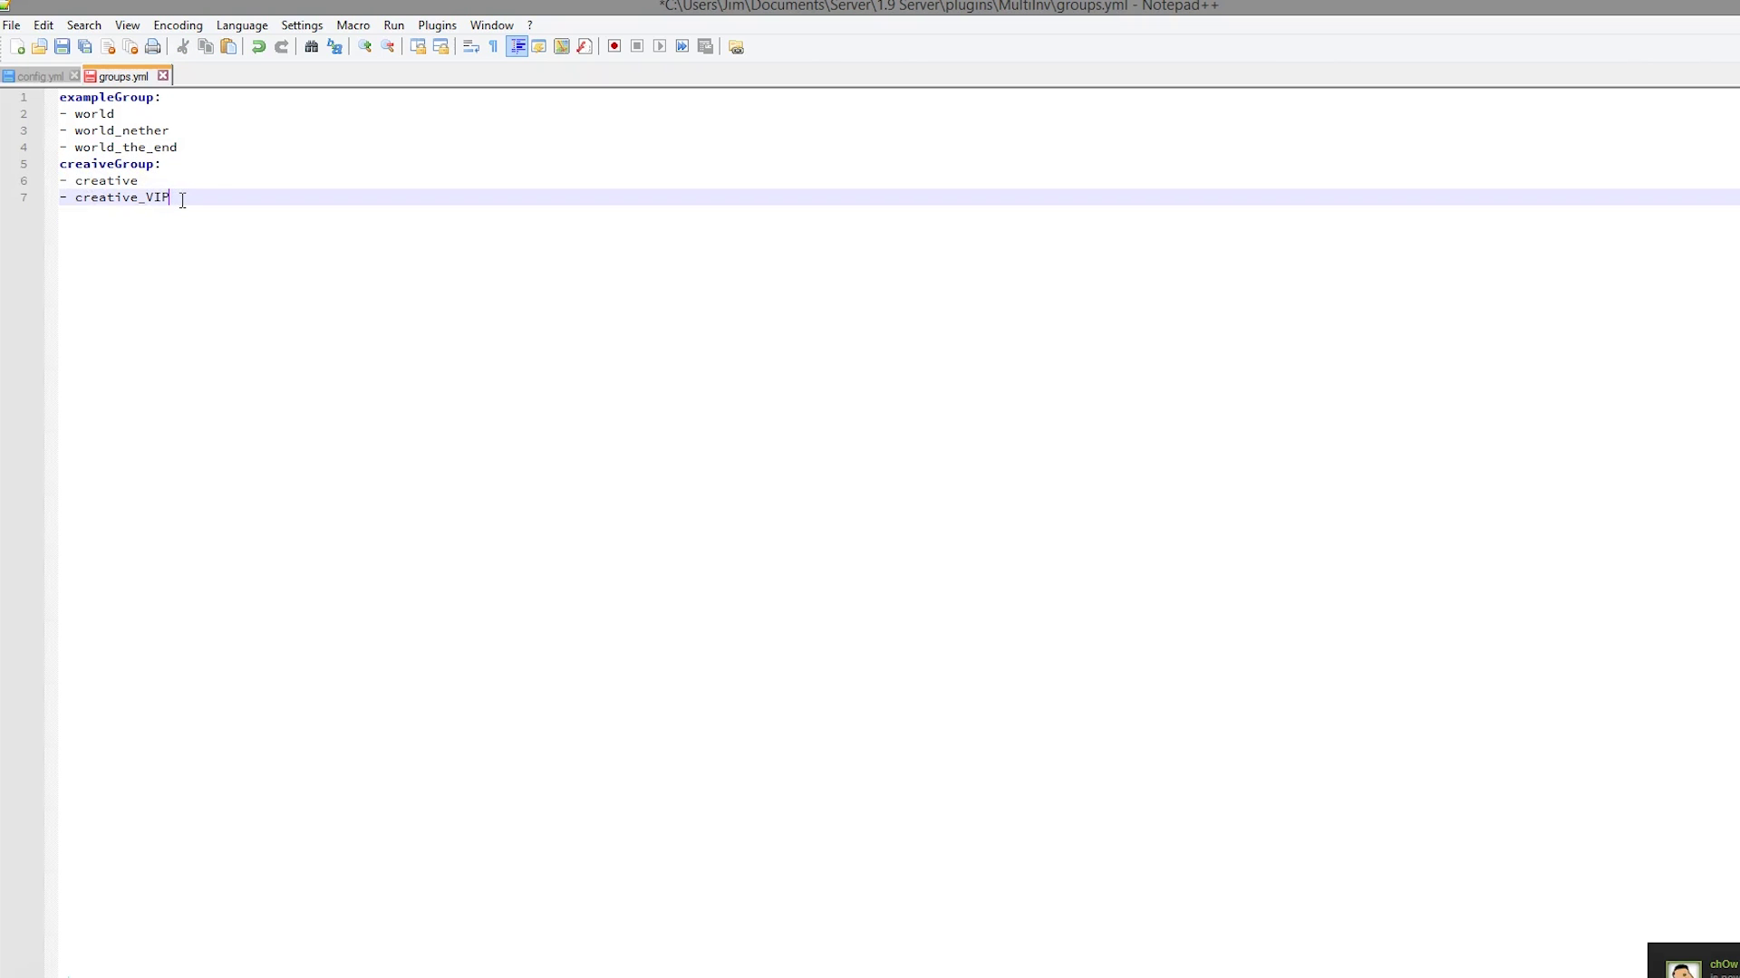
key(Return)
key(ctrl+v)
drag(157, 215, 61, 216)
text(VIP)
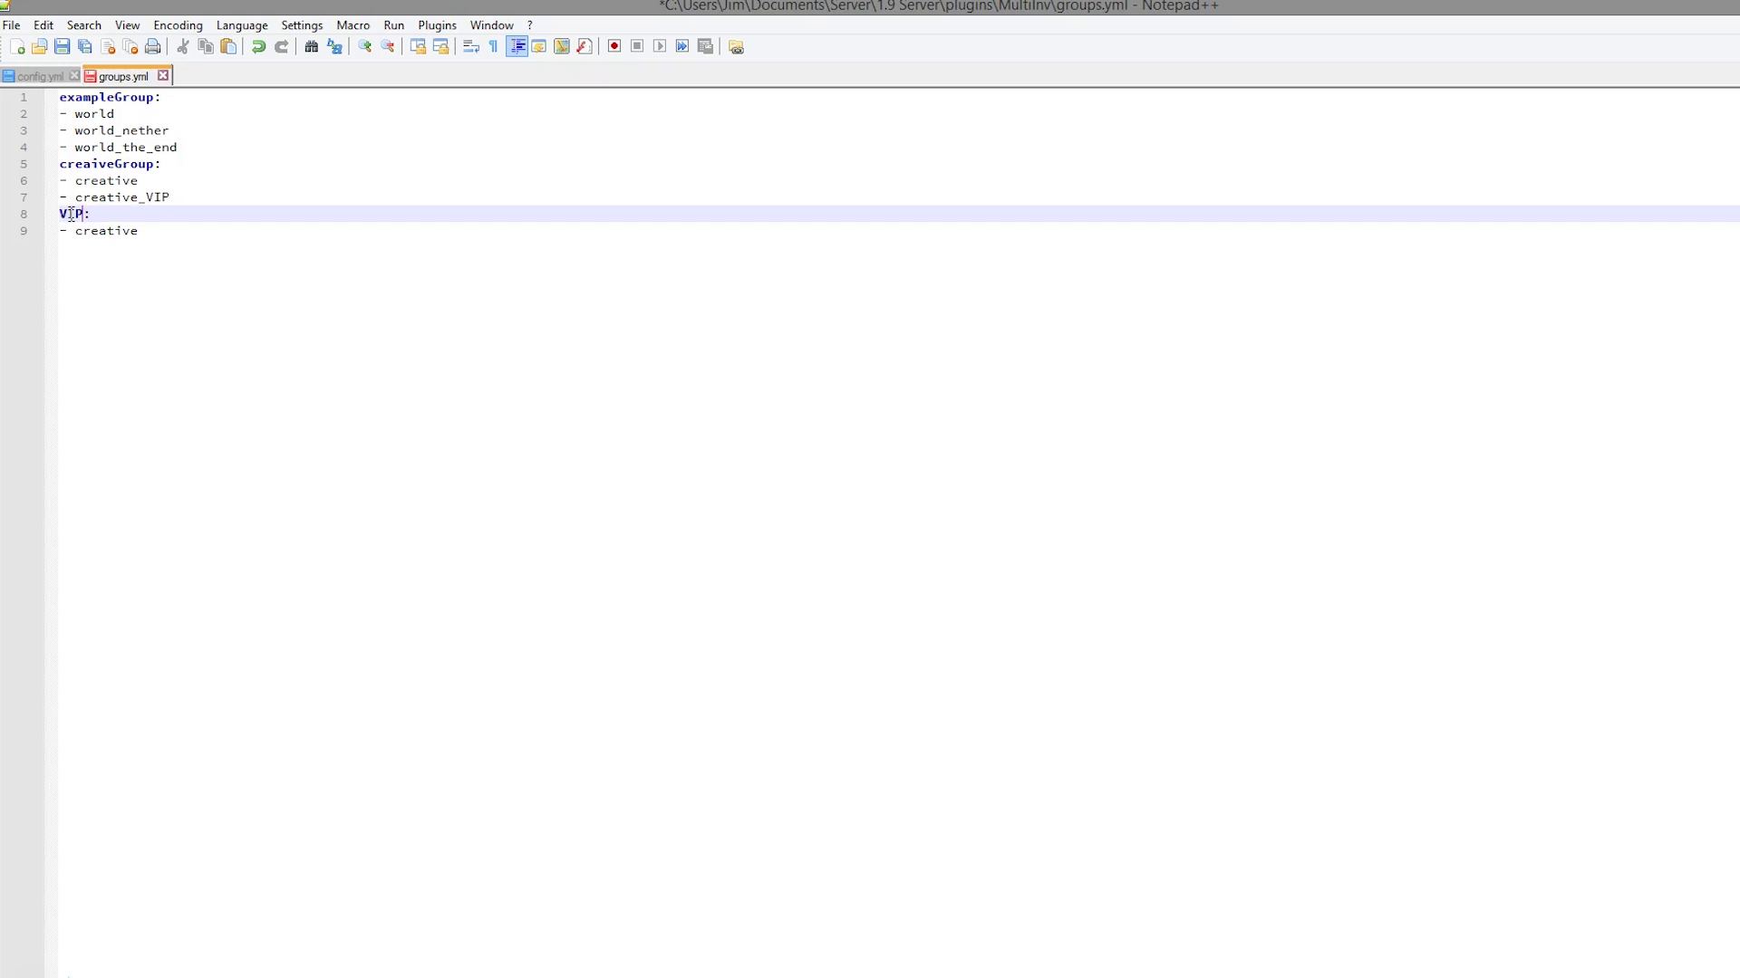
key(ctrl+s)
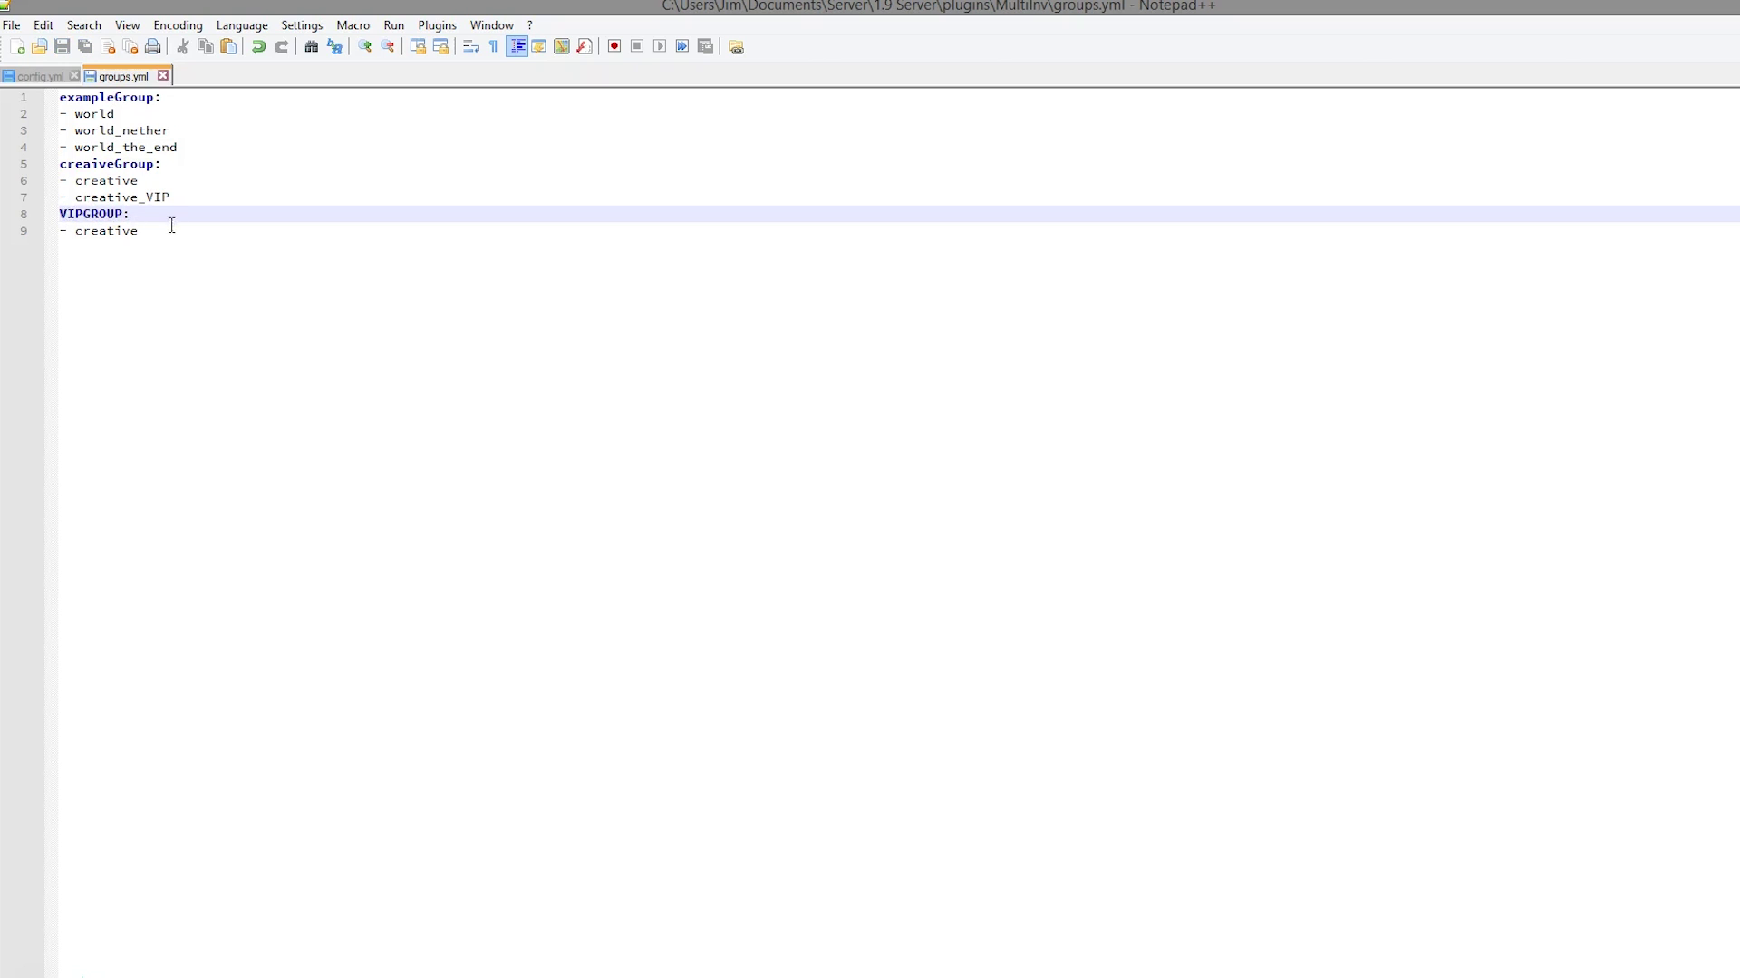
Replace the creative entry under VIPGROUP with survivalvip, add a nethervip entry below it, and save the file.
drag(145, 231, 76, 231)
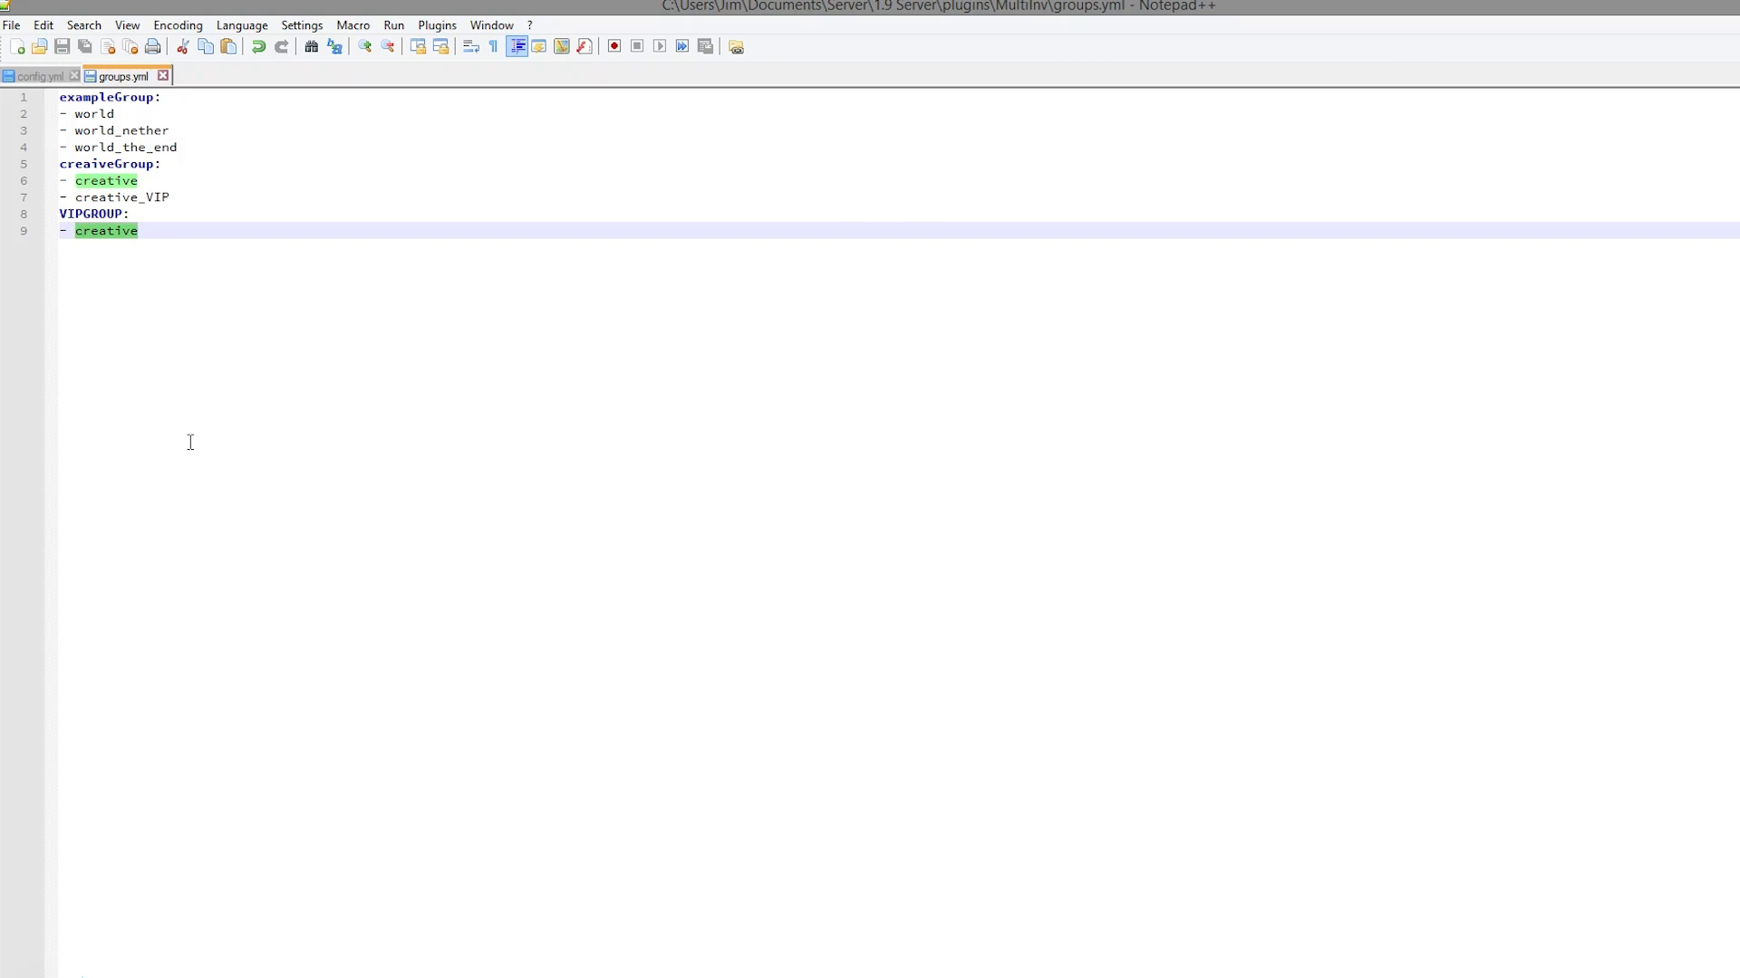
text(surv)
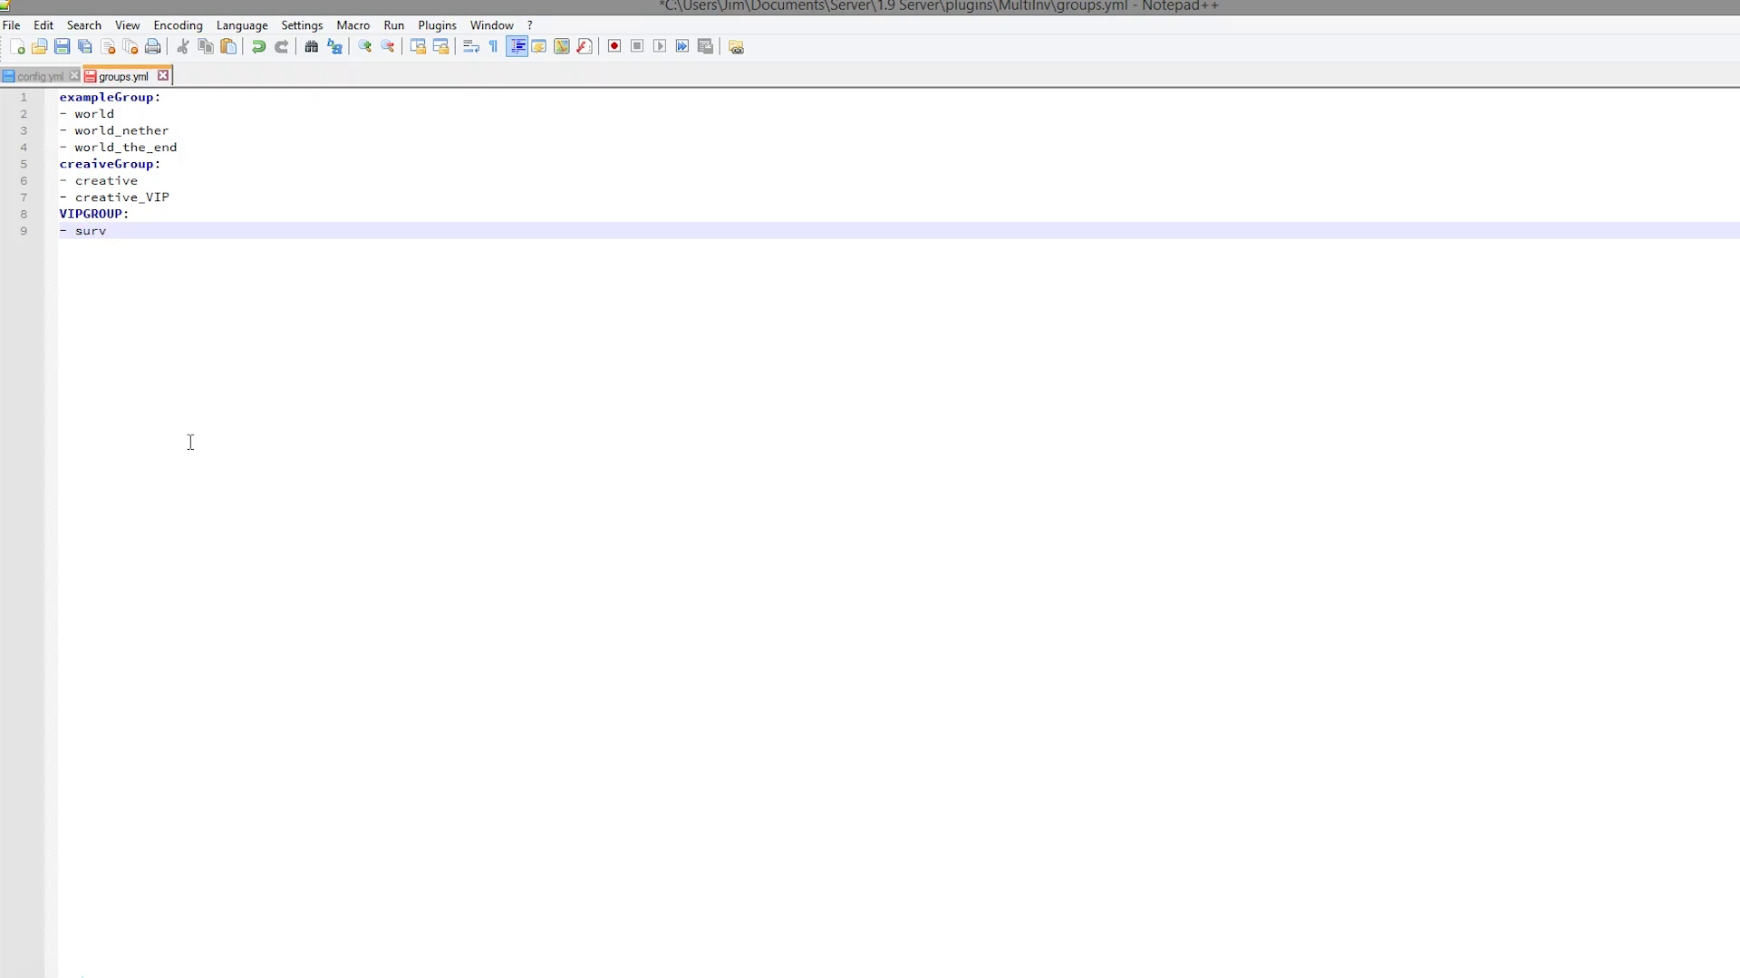
text(ivalvip)
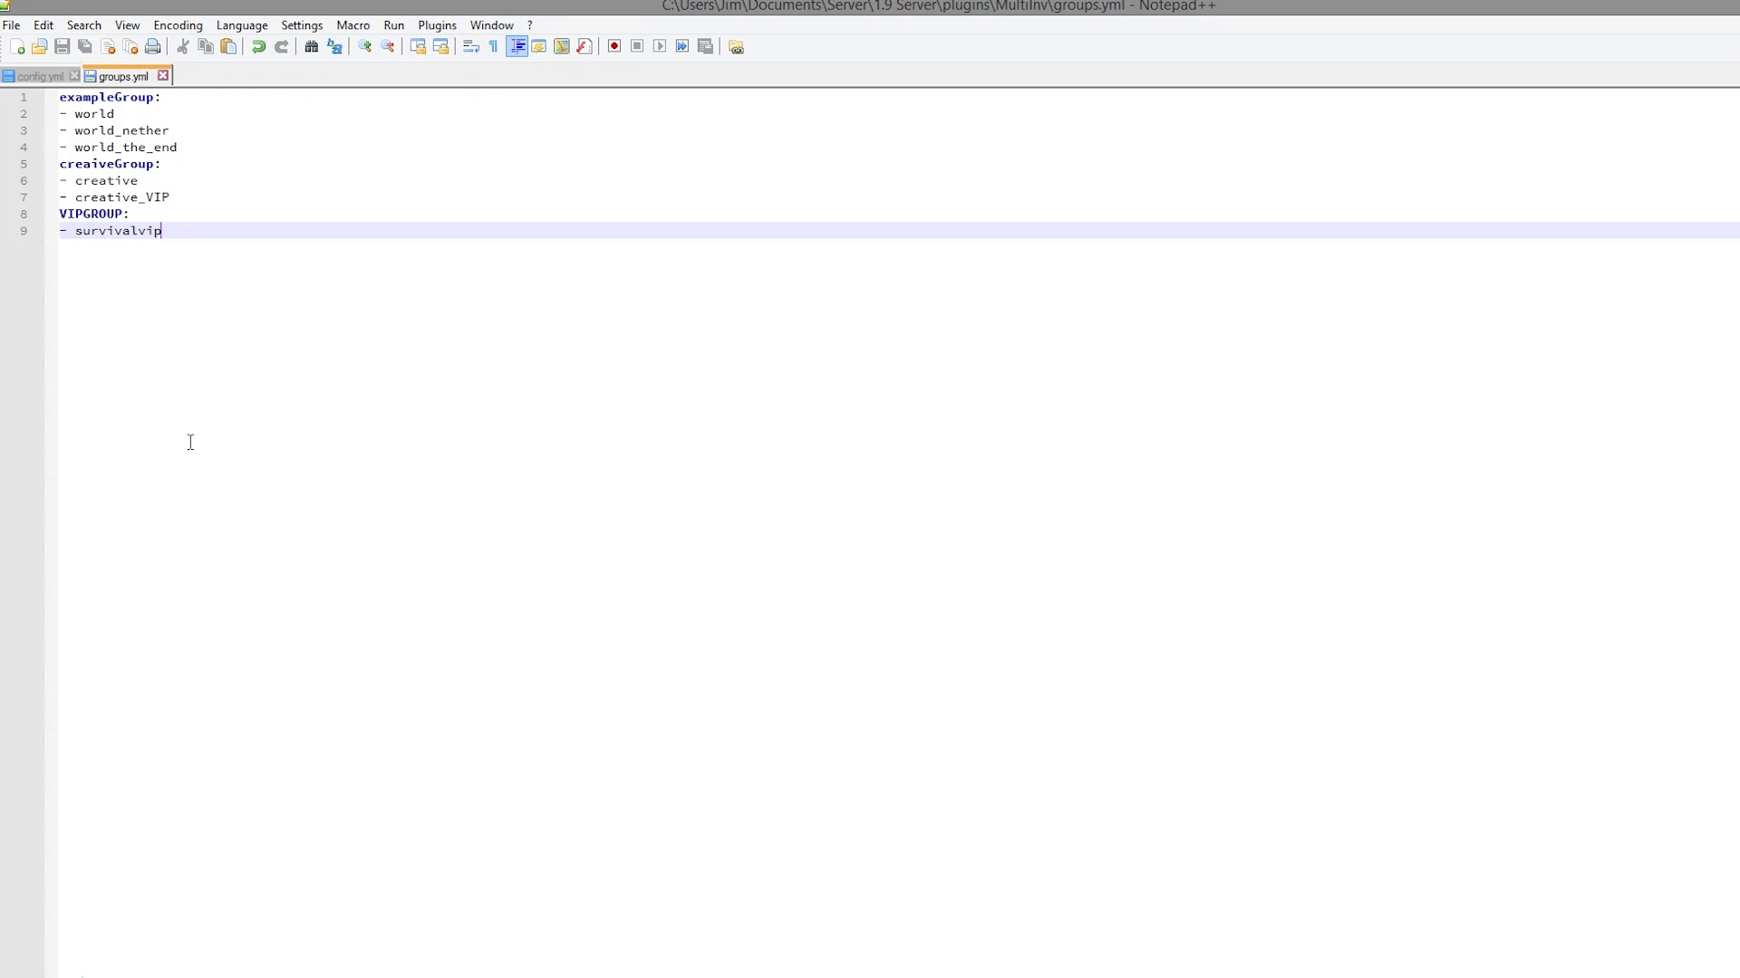
key(Return)
text(- nethervip)
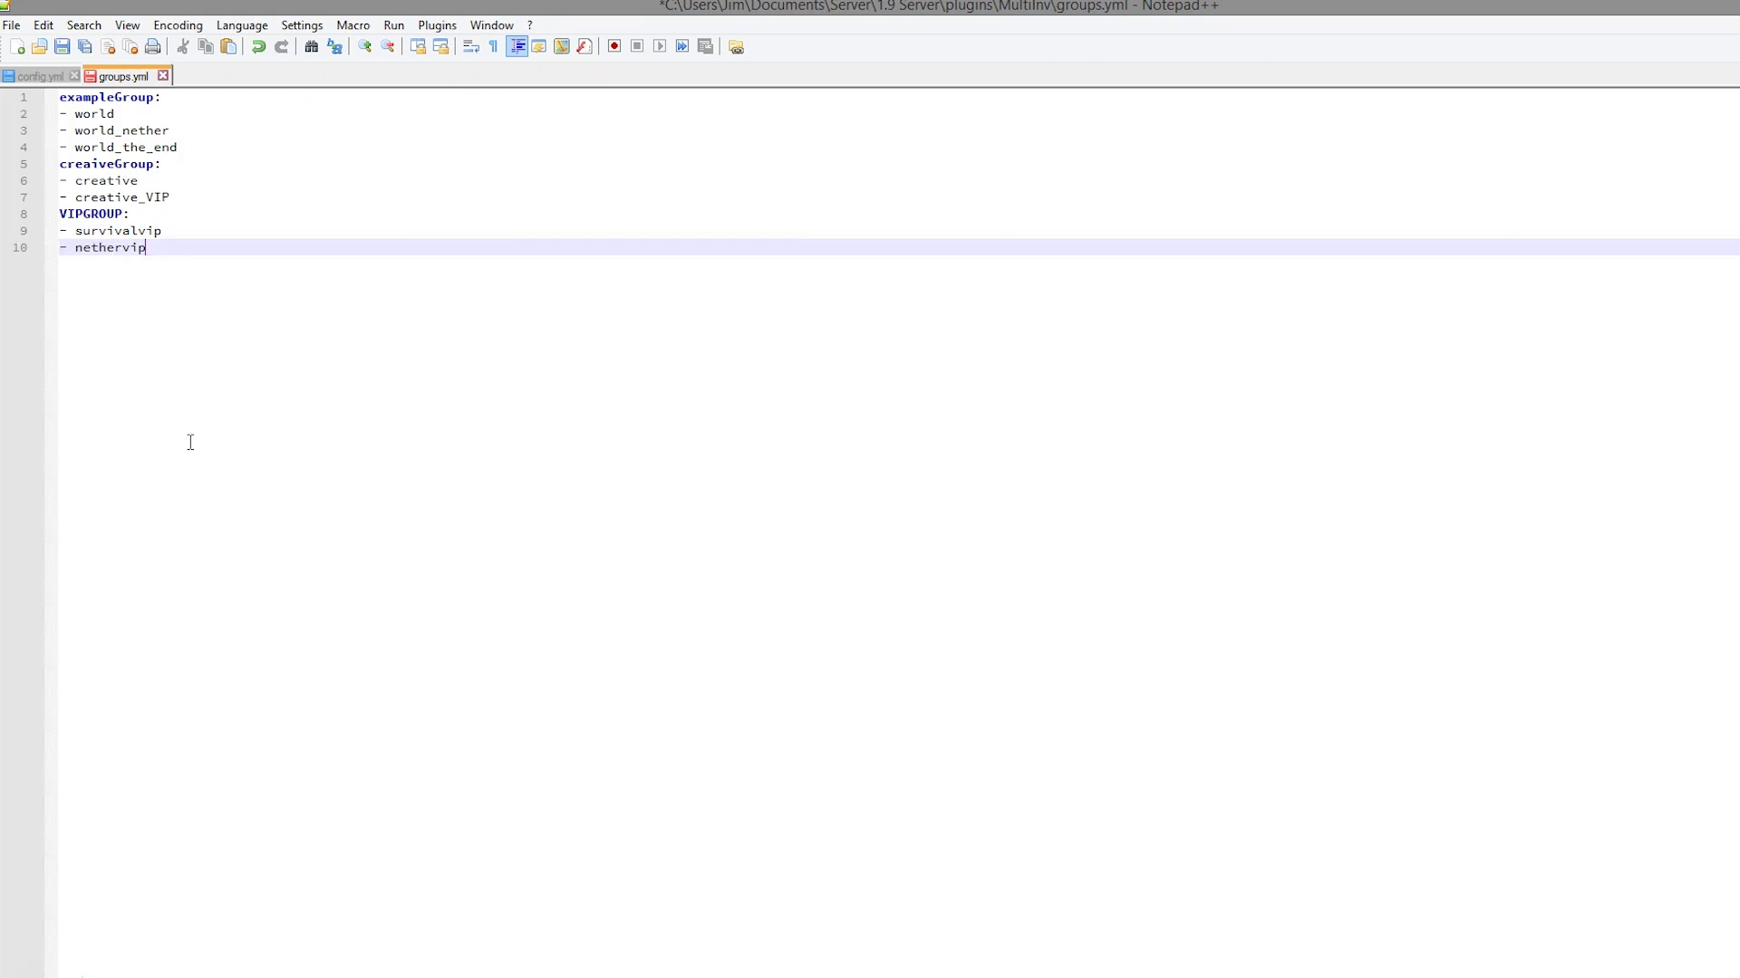
key(ctrl+s)
Review the VIPGROUP, creaiveGroup and exampleGroup world lists in groups.yml and return to the MultiInv folder.
drag(36, 247, 29, 214)
drag(202, 192, 31, 167)
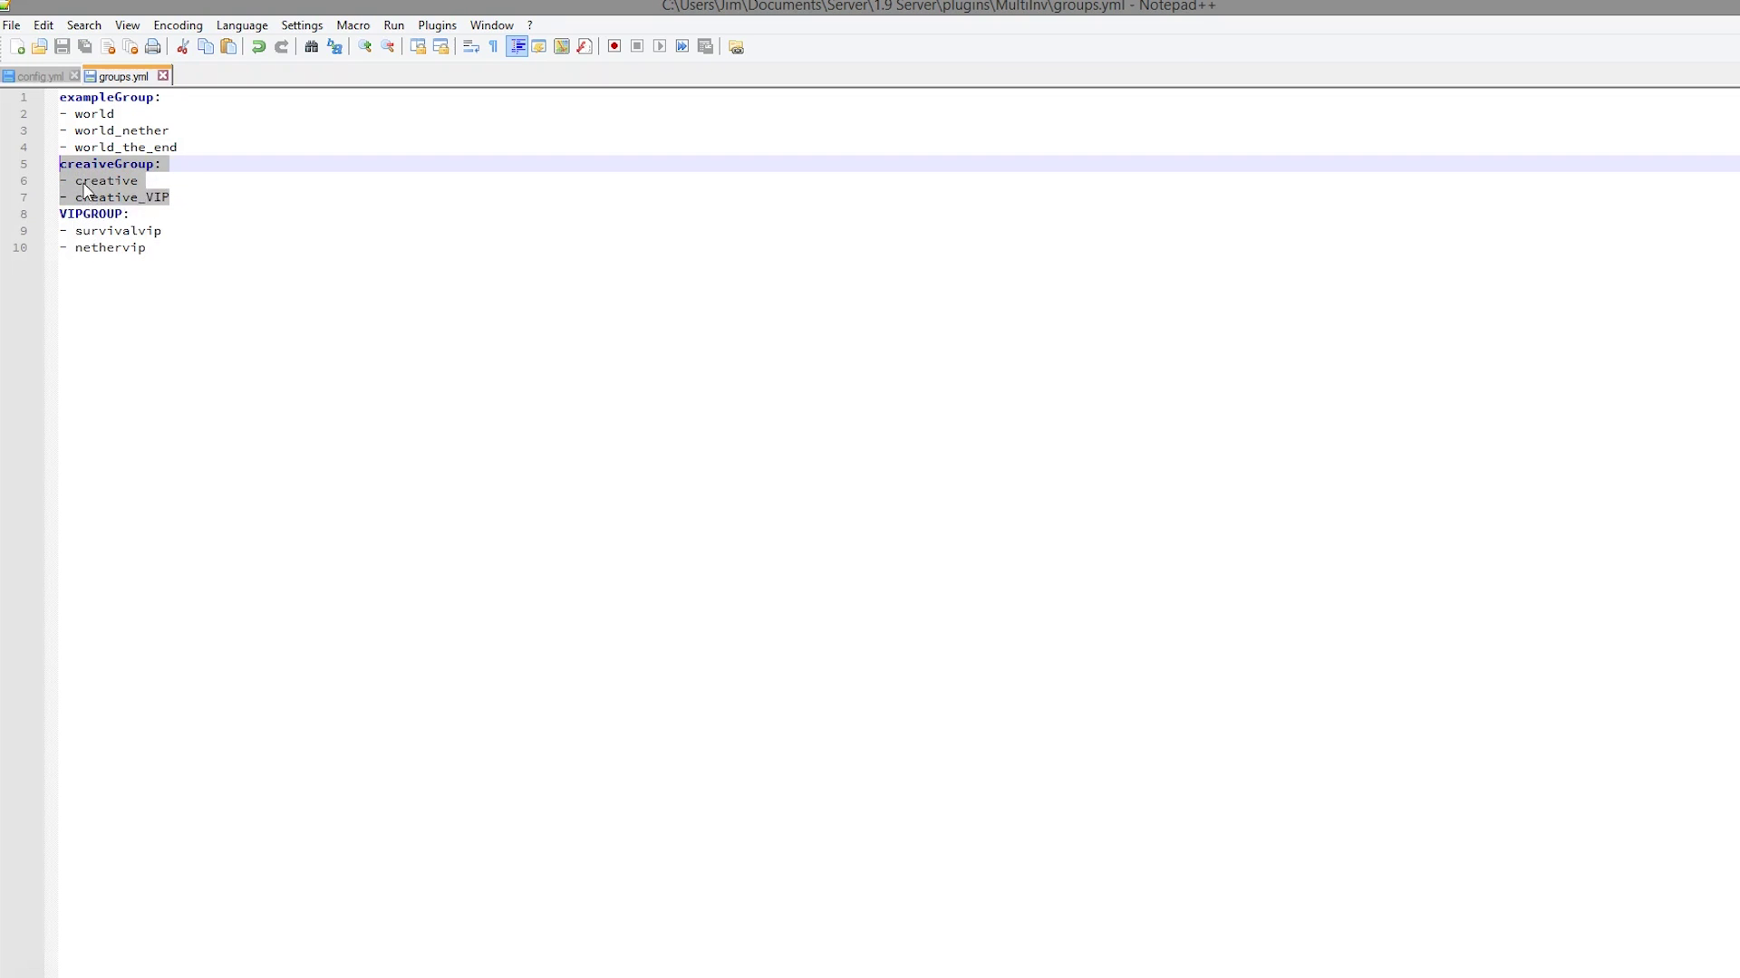
drag(200, 147, 9, 88)
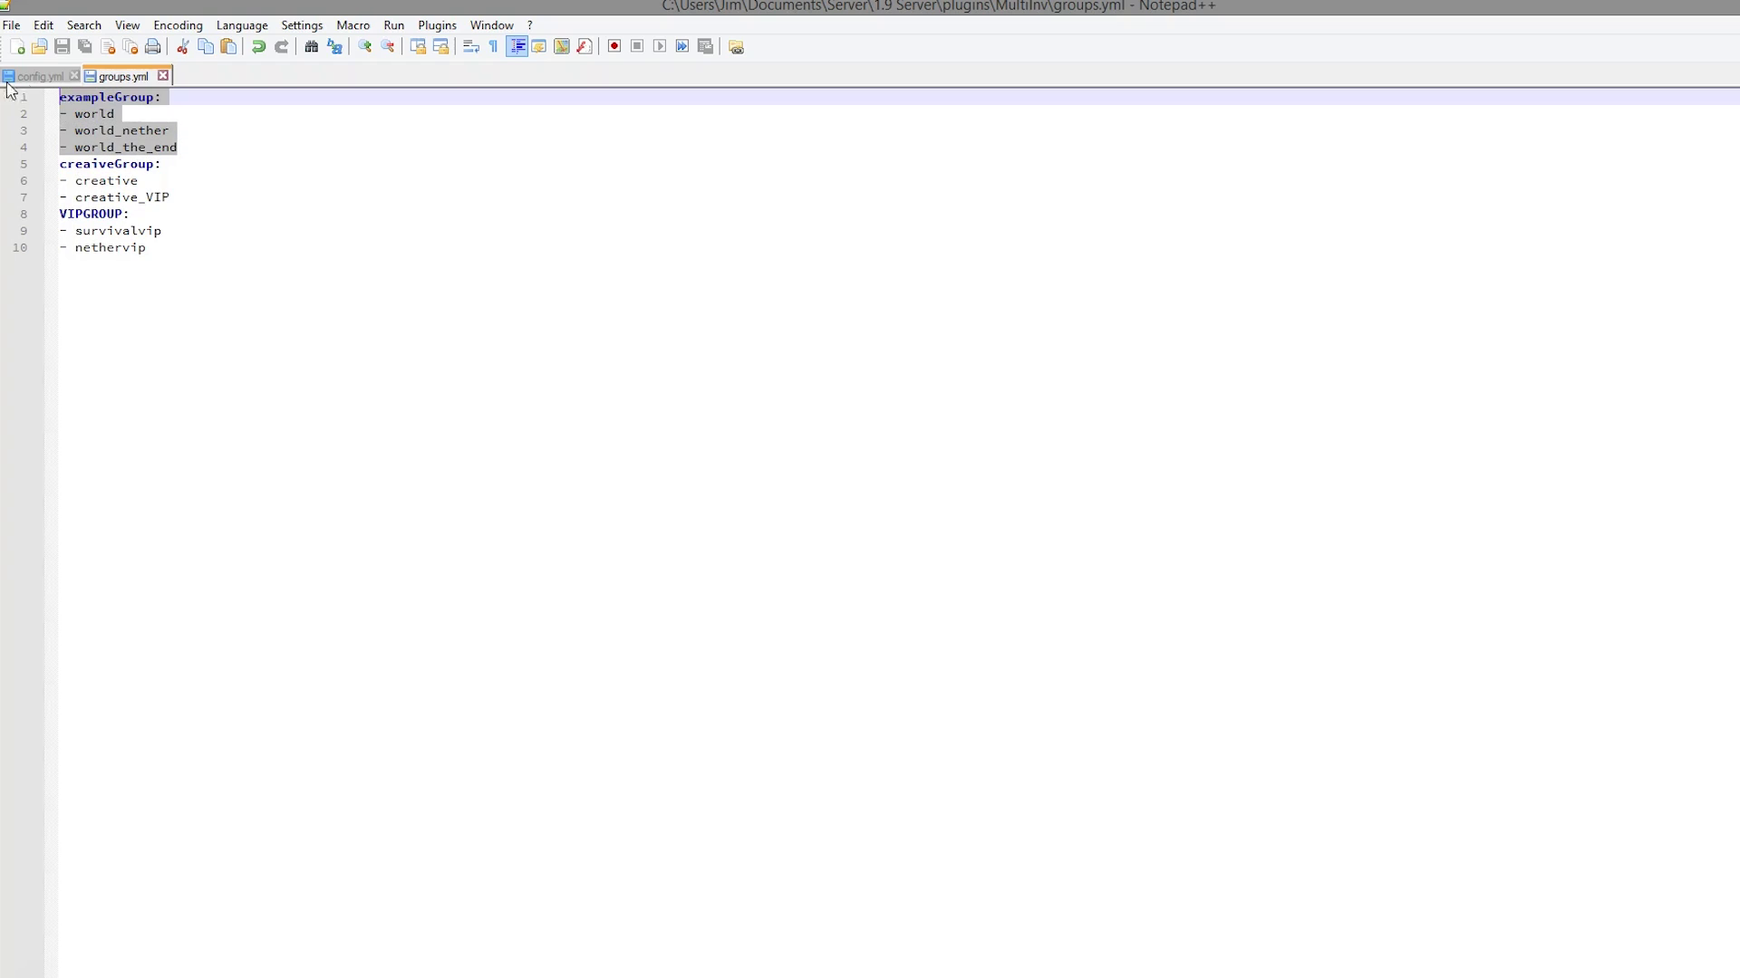
click(73, 76)
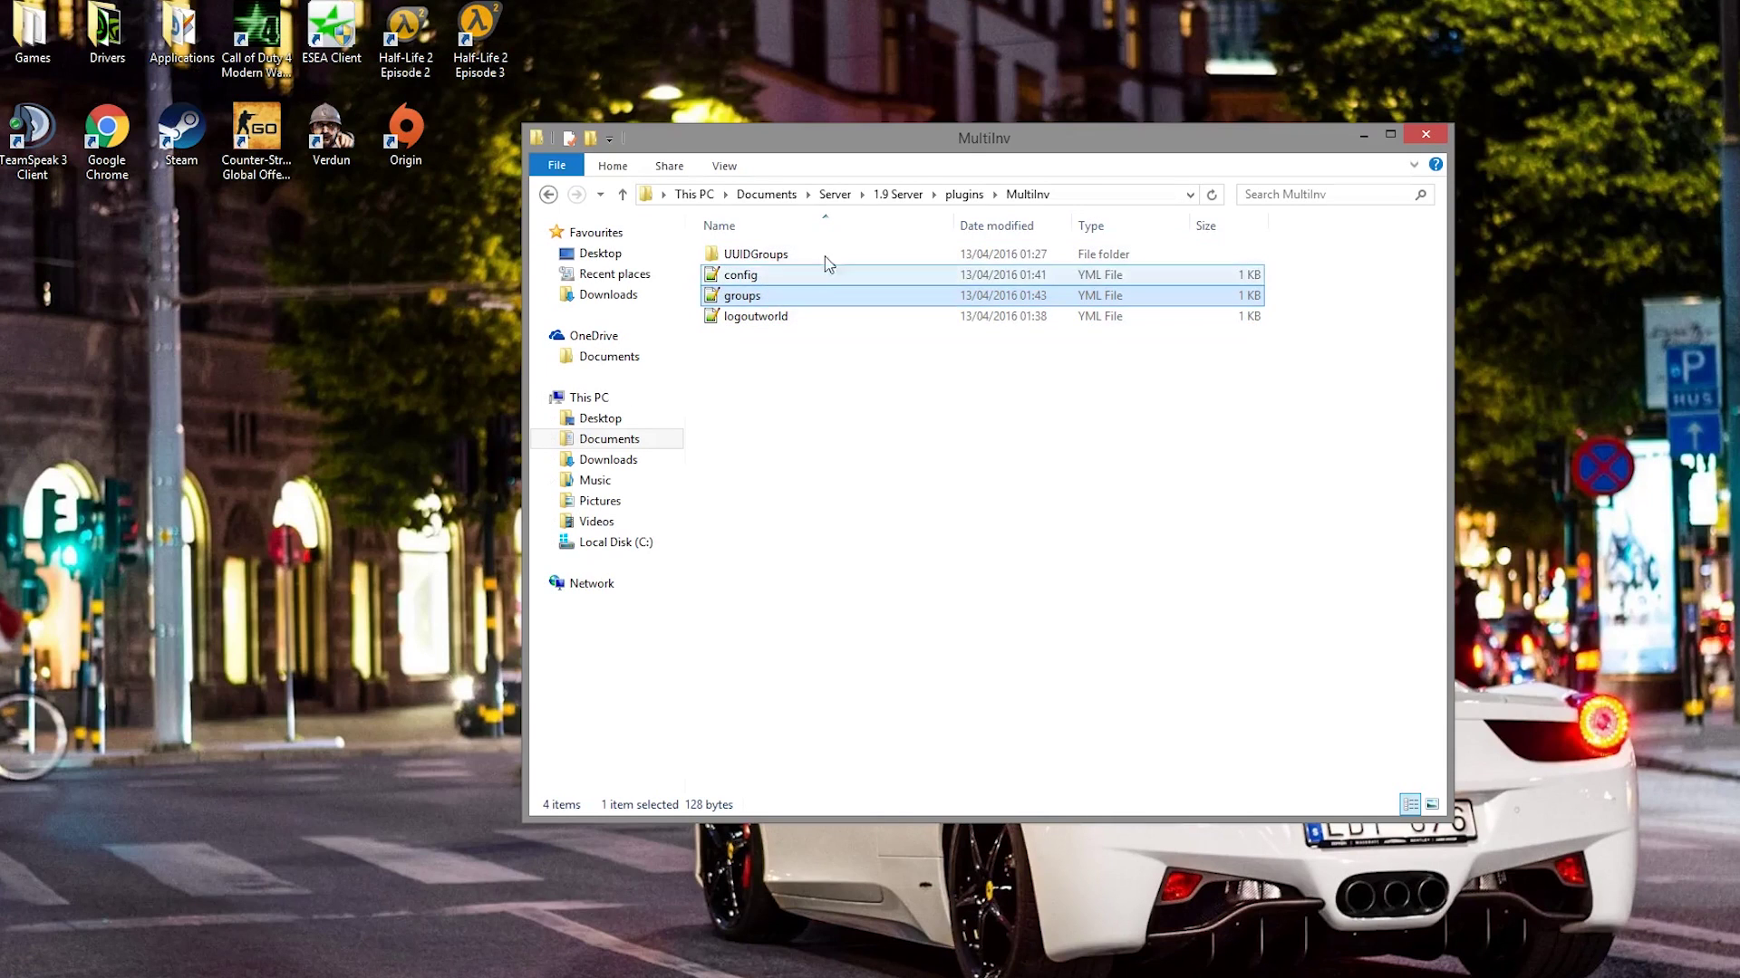
Open the logoutworld YML file from the MultiInv folder to view its contents.
click(780, 317)
double_click(783, 319)
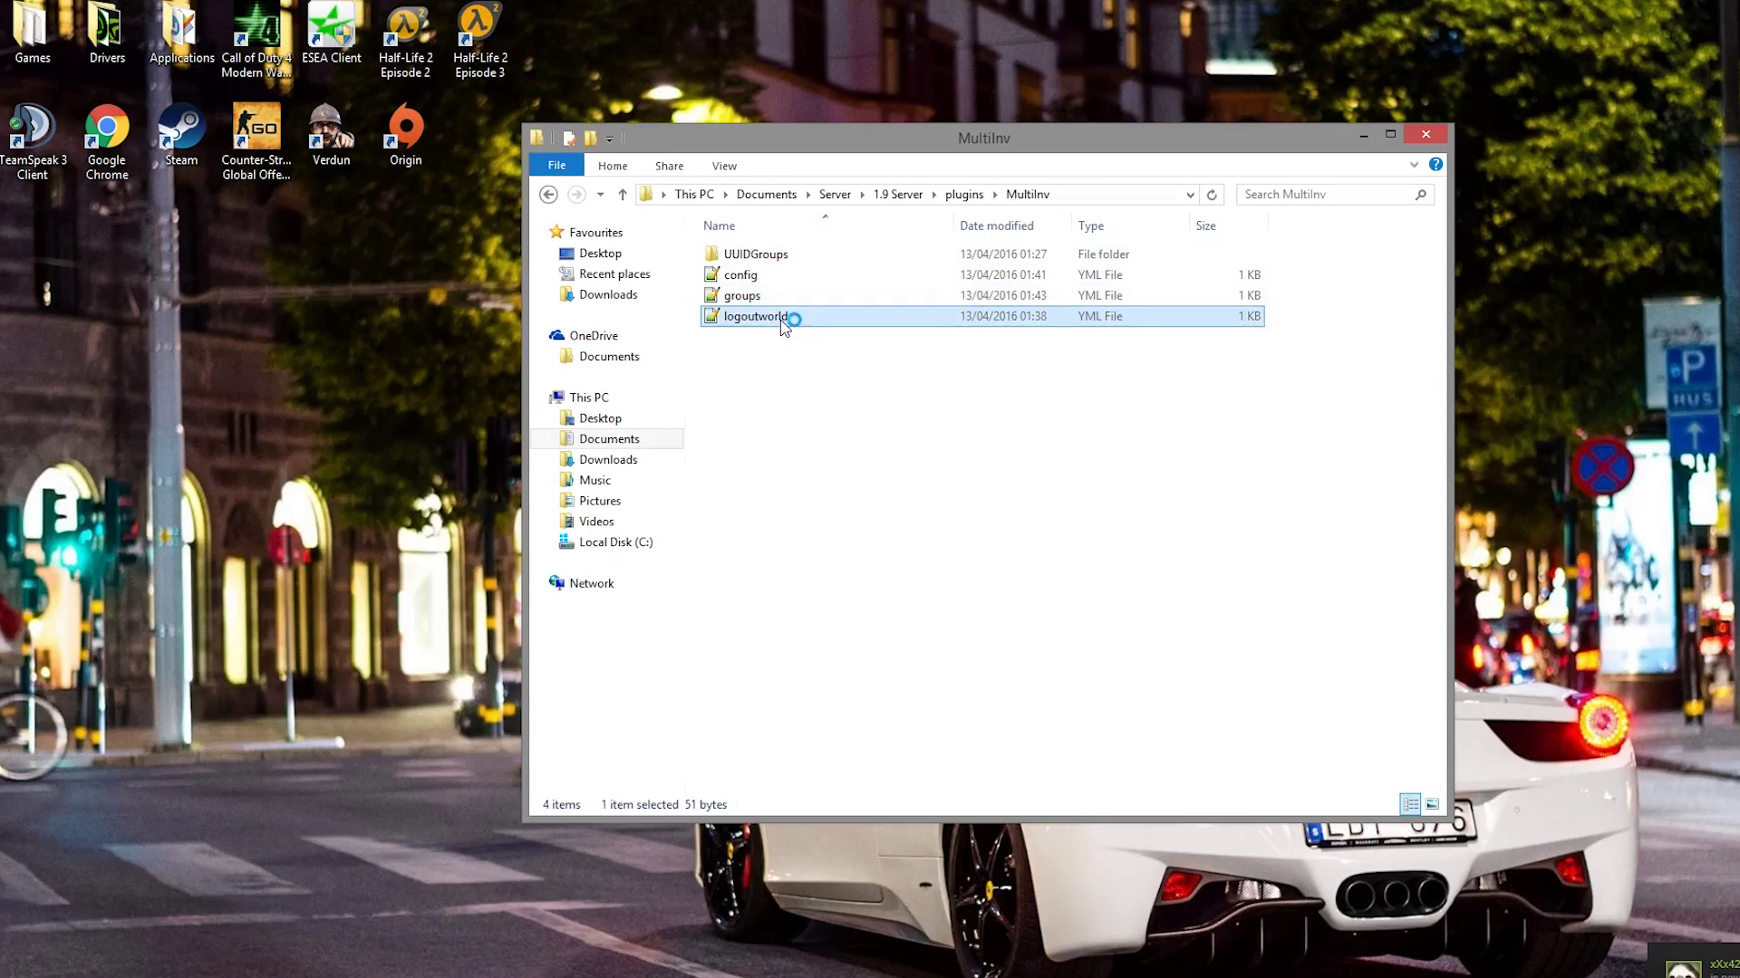
key(ctrl+a)
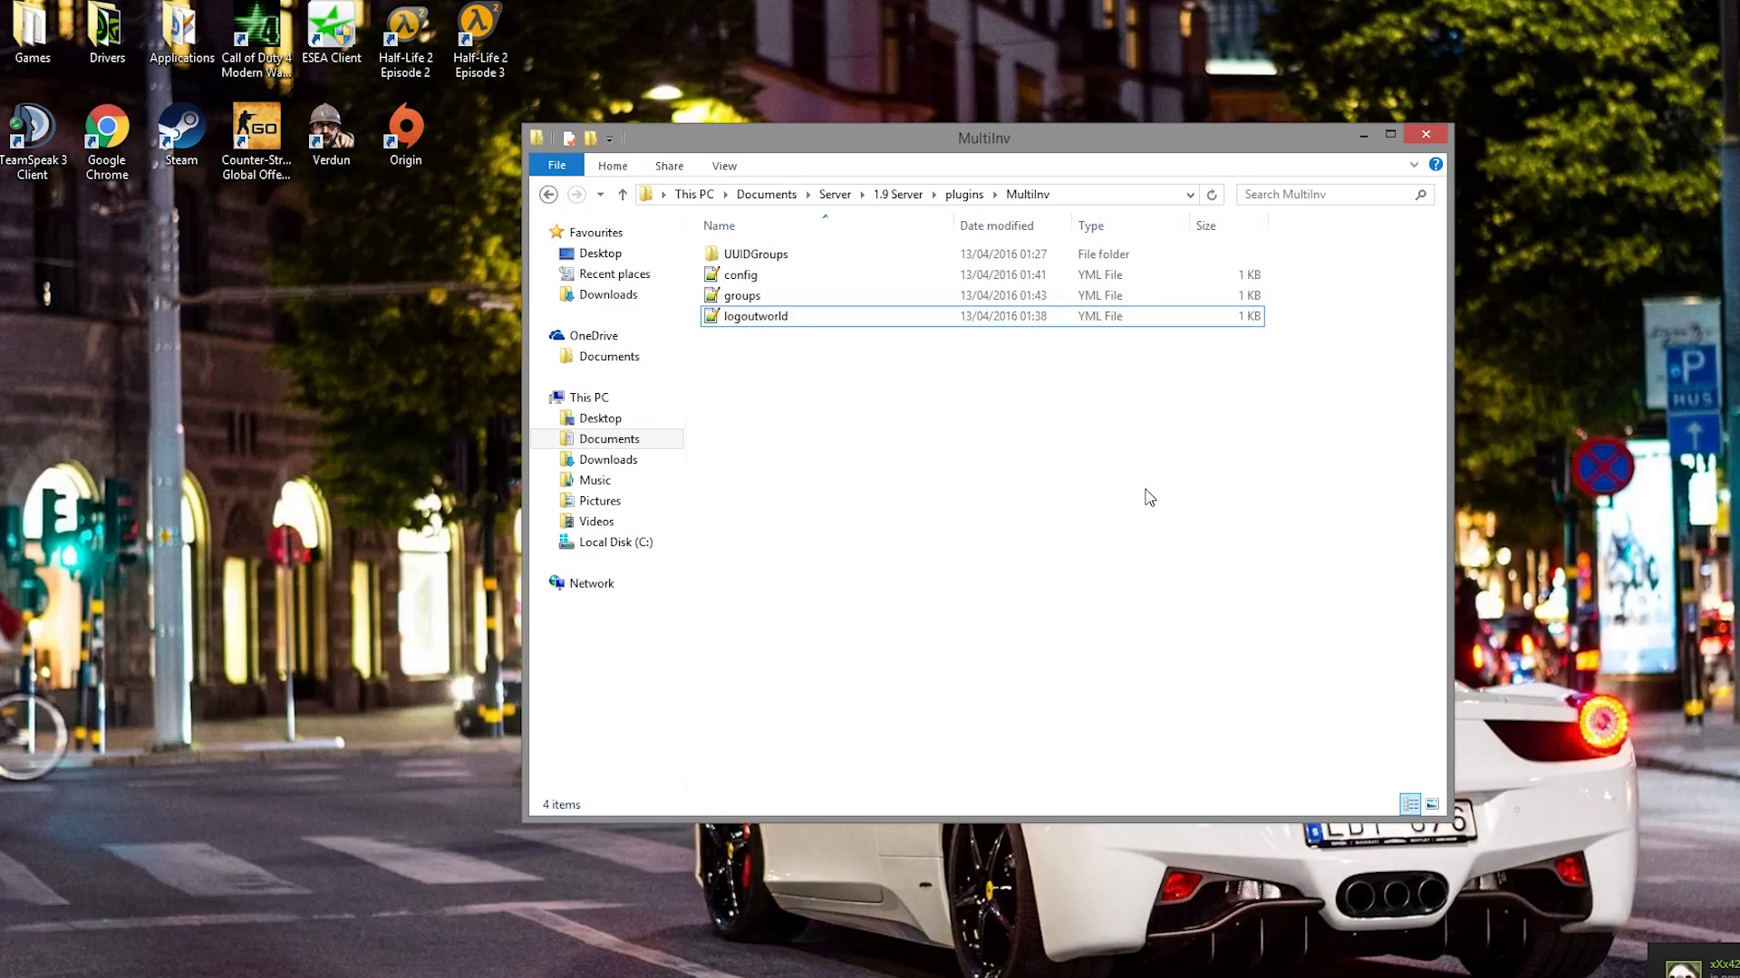
drag(1248, 573, 820, 172)
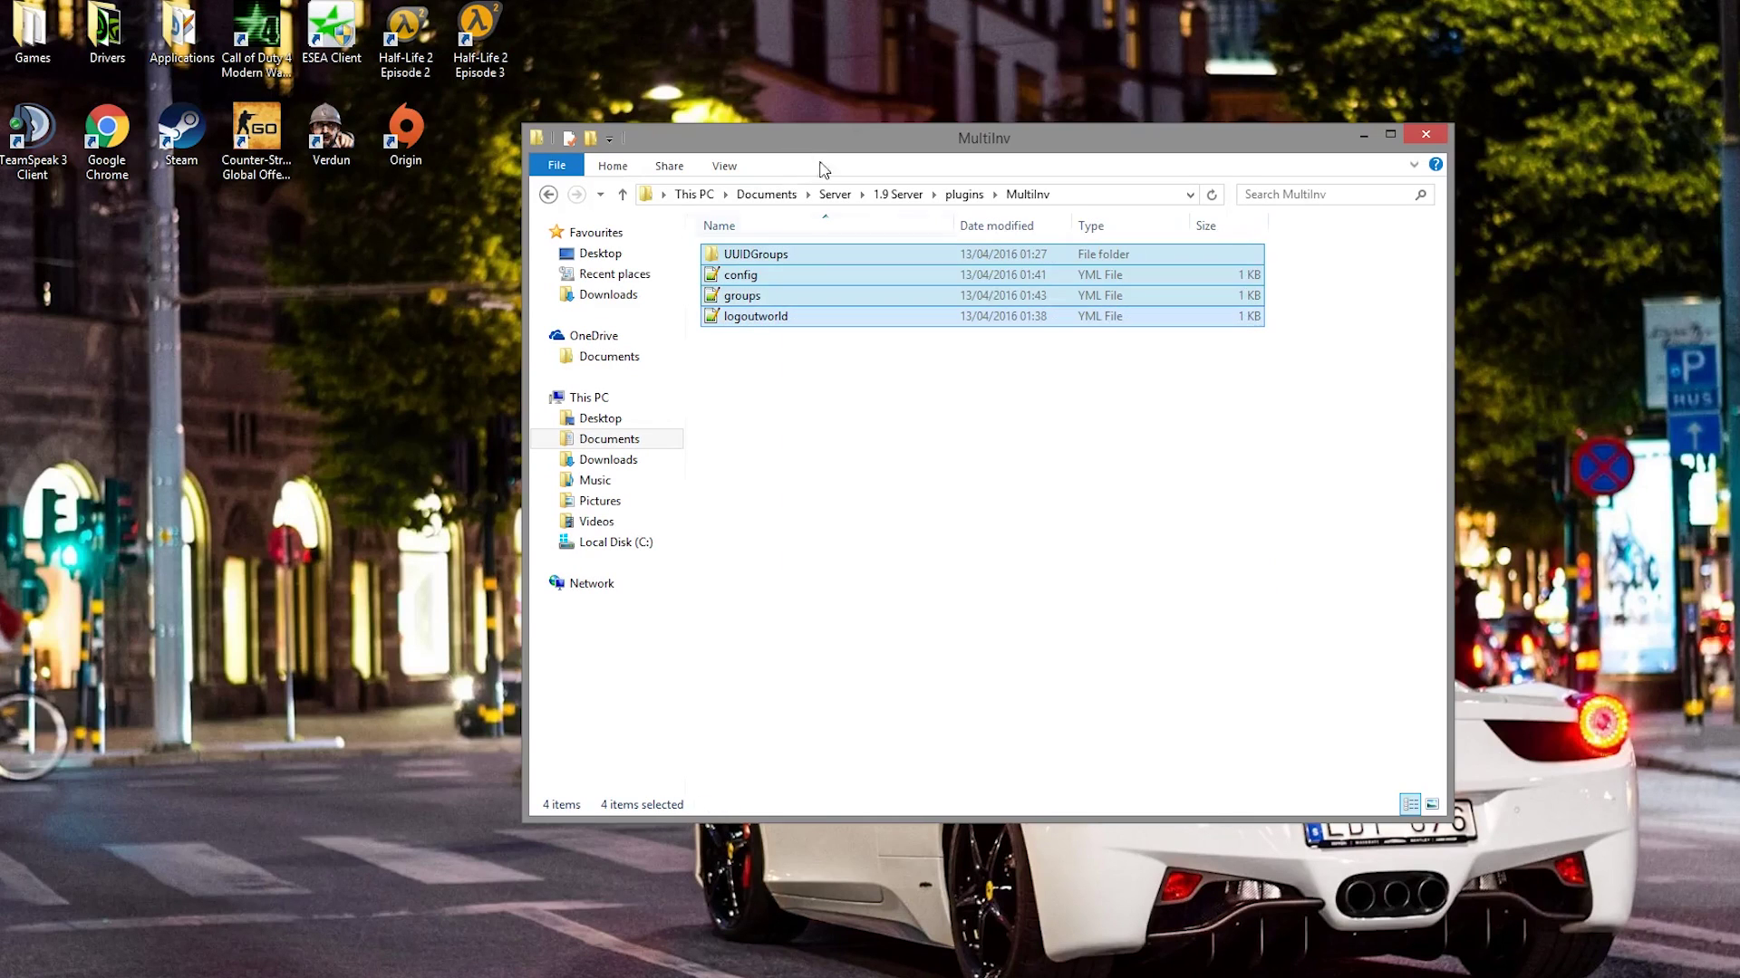
drag(1311, 441, 701, 238)
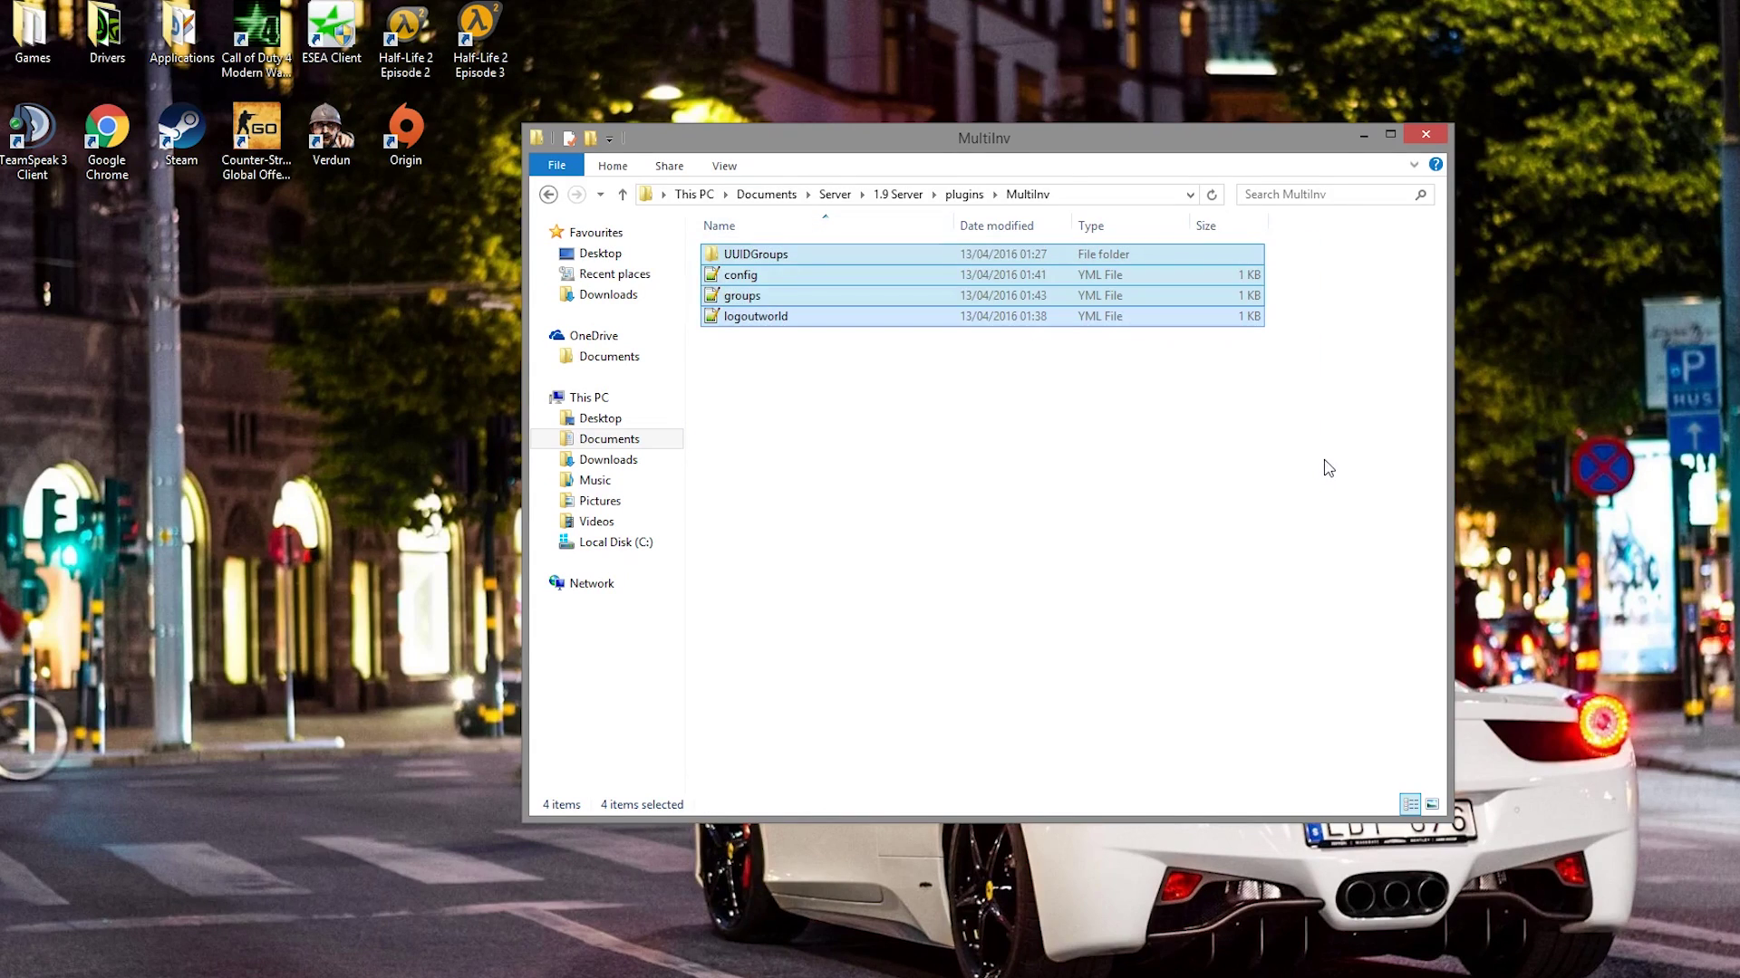